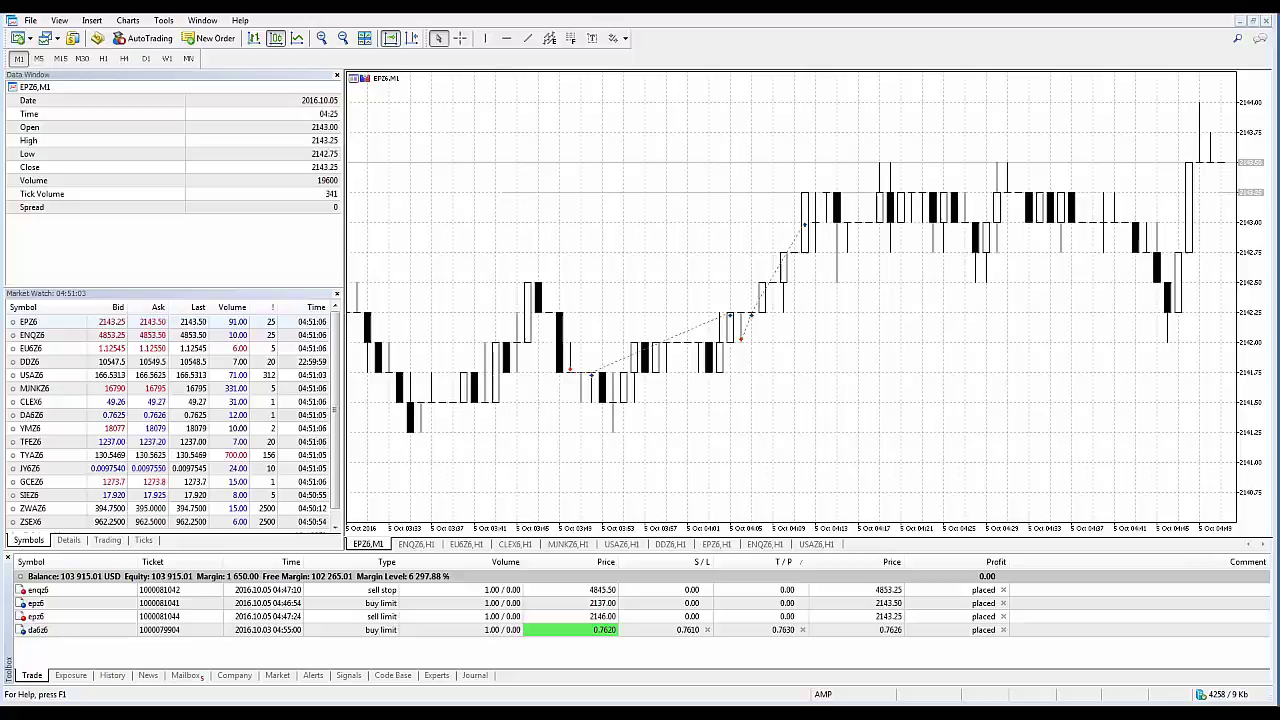
Review each pending order in the Trade tab, ending on the ENQZ6 sell stop at 4845.50
{"action": "left_click", "coordinate": [97, 592]}
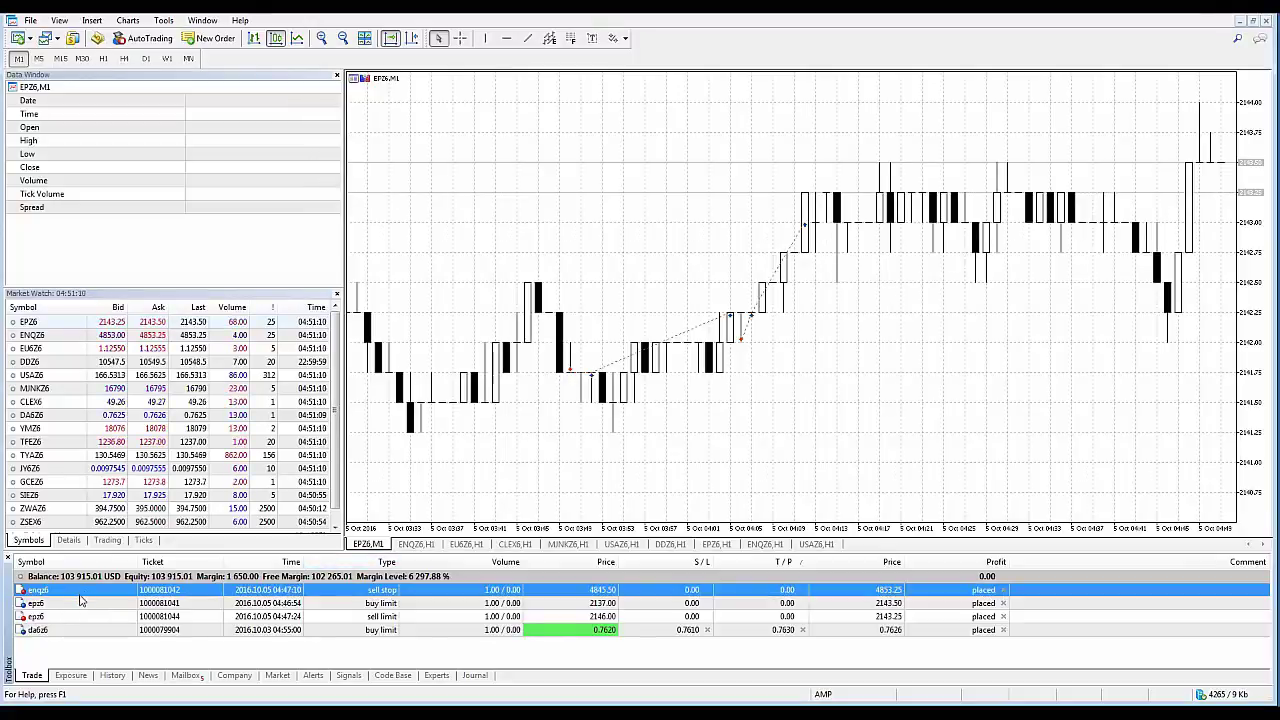
{"action": "left_click", "coordinate": [82, 605]}
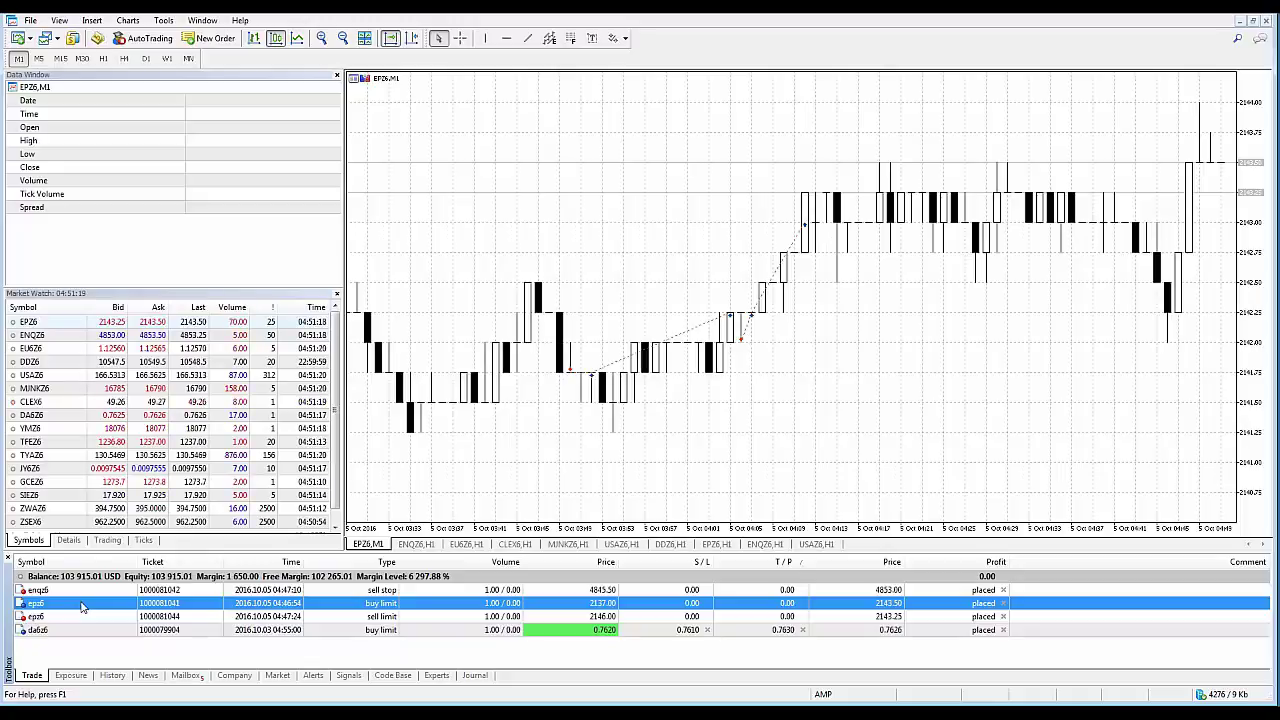
{"action": "left_click", "coordinate": [72, 591]}
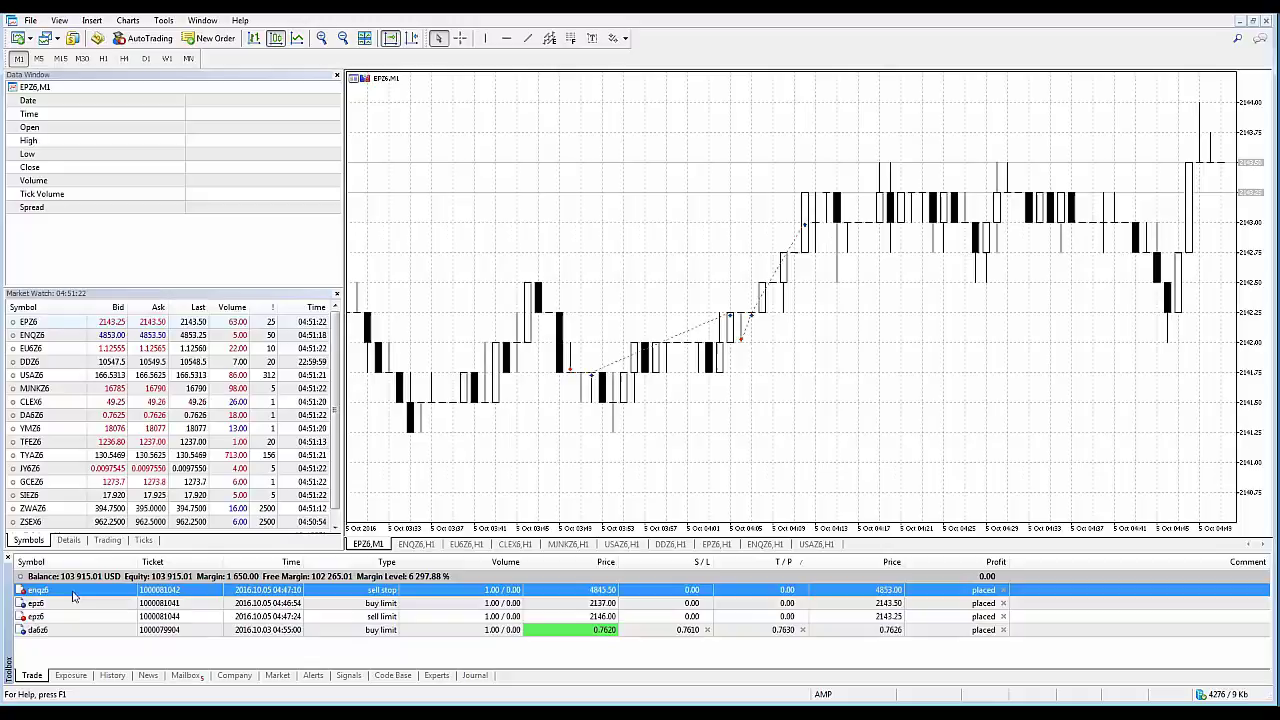
{"action": "left_click", "coordinate": [74, 603]}
{"action": "left_click", "coordinate": [78, 615]}
{"action": "left_click", "coordinate": [74, 592]}
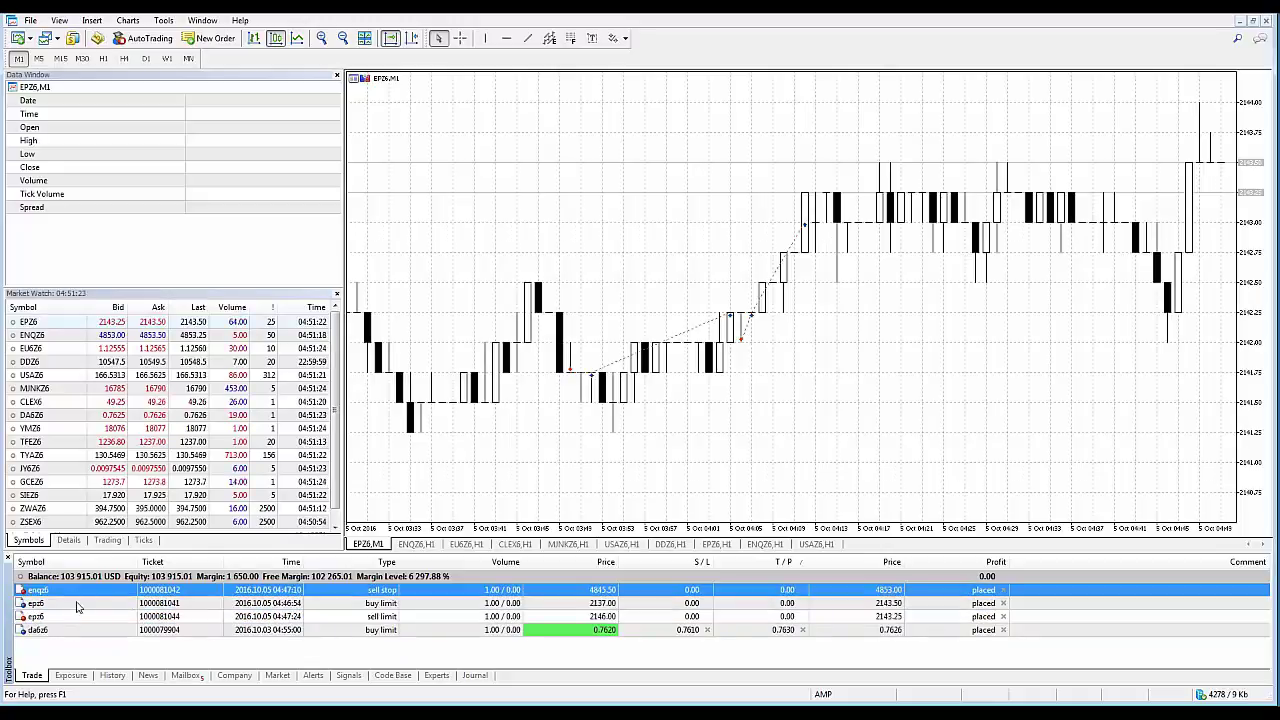
{"action": "left_click", "coordinate": [78, 606]}
{"action": "left_click", "coordinate": [78, 630]}
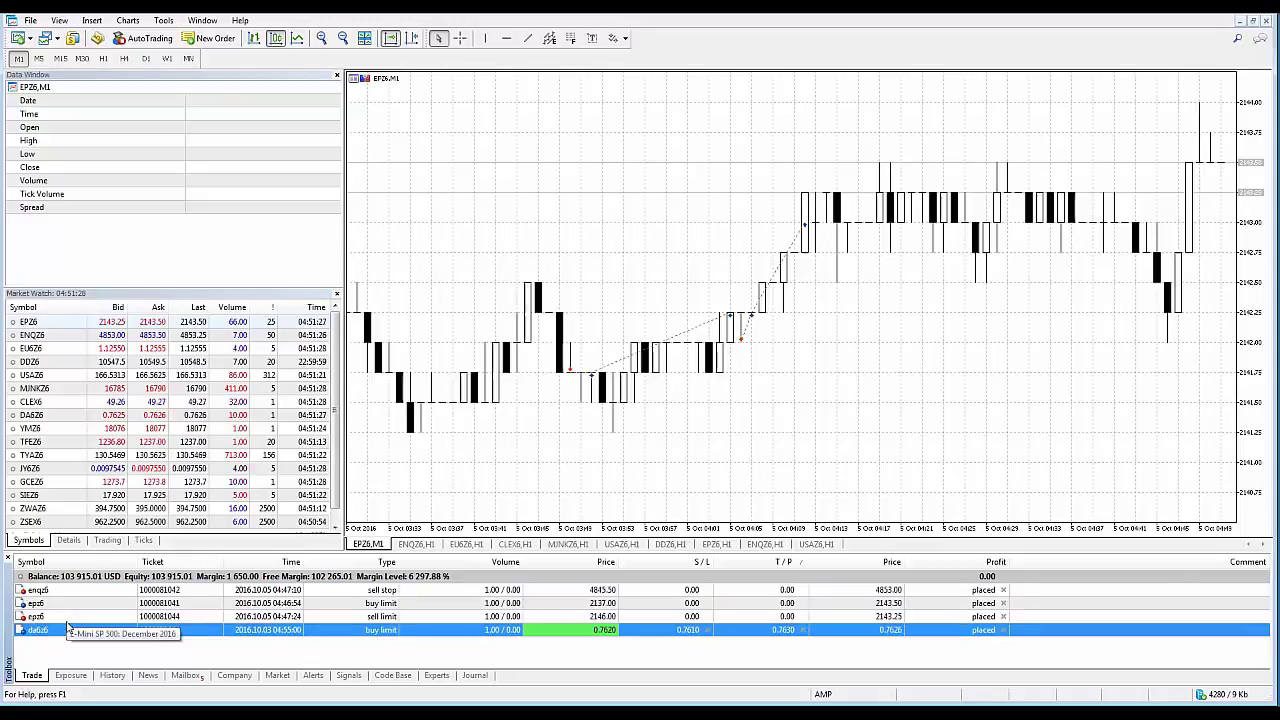
{"action": "left_click", "coordinate": [105, 591]}
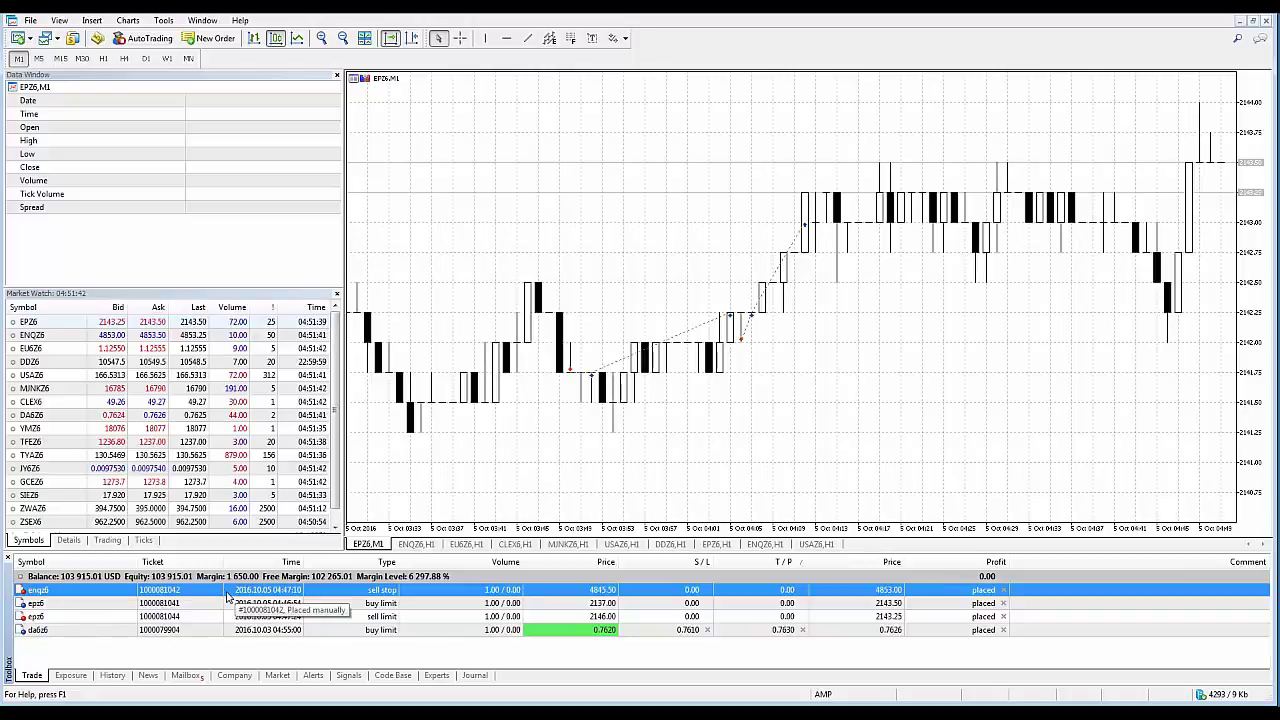
Open the Modify or Delete dialog for the ENQZ6 sell stop at 4845.50
{"action": "right_click", "coordinate": [172, 593]}
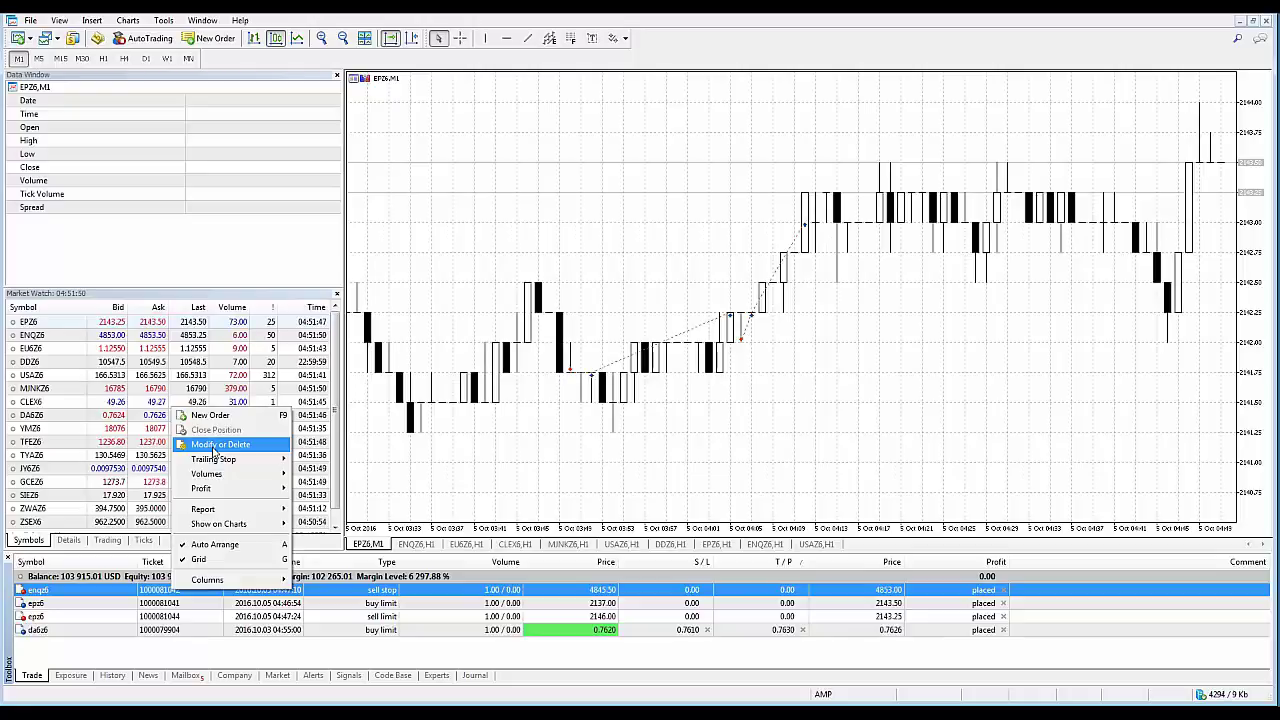
{"action": "left_click", "coordinate": [213, 446]}
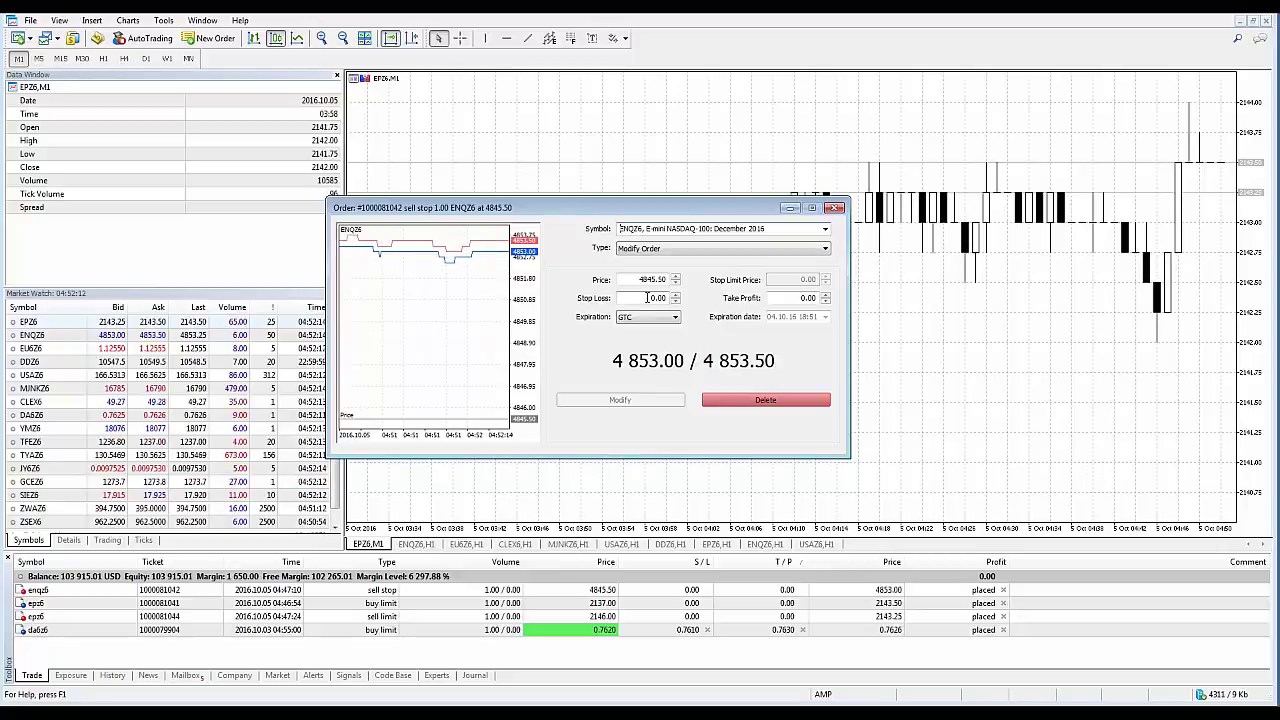
Enter 4800 as the stop loss, then revert it back to 0.00
{"action": "double_click", "coordinate": [647, 298]}
{"action": "type", "text": "4800"}
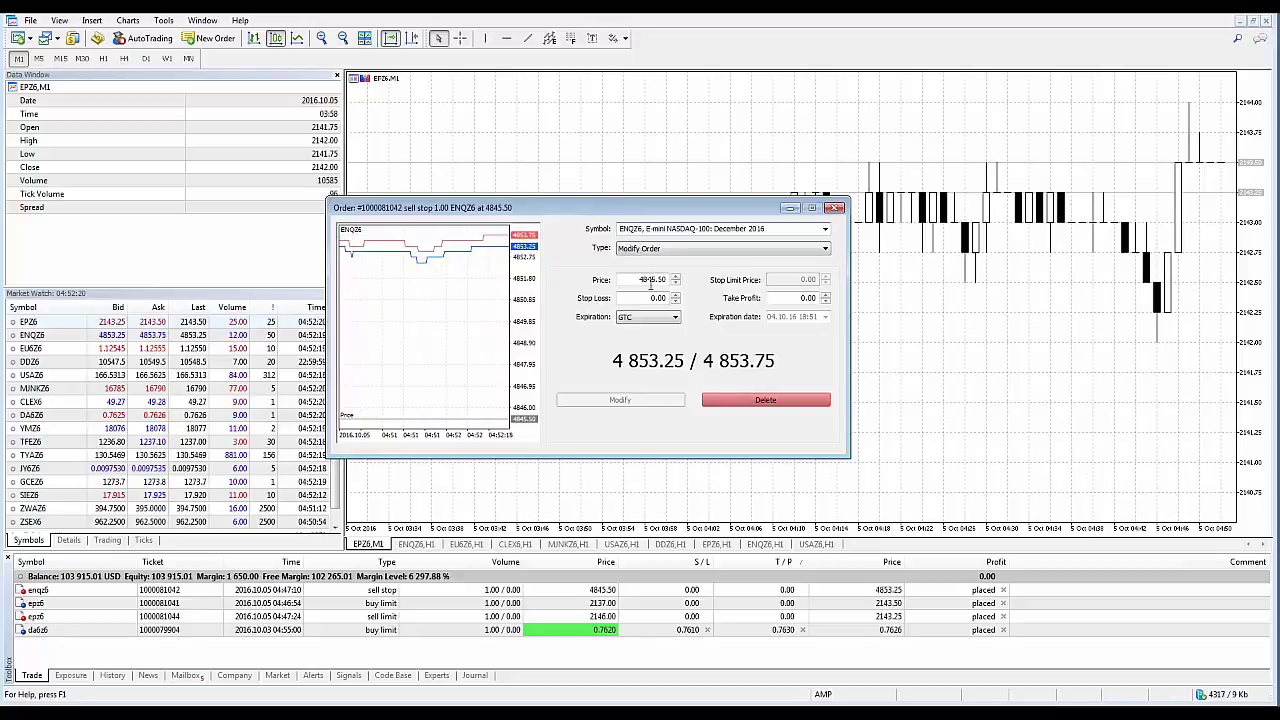
{"action": "key", "text": "BackSpace"}
{"action": "key", "text": "BackSpace"}
{"action": "key", "text": "BackSpace"}
{"action": "key", "text": "BackSpace"}
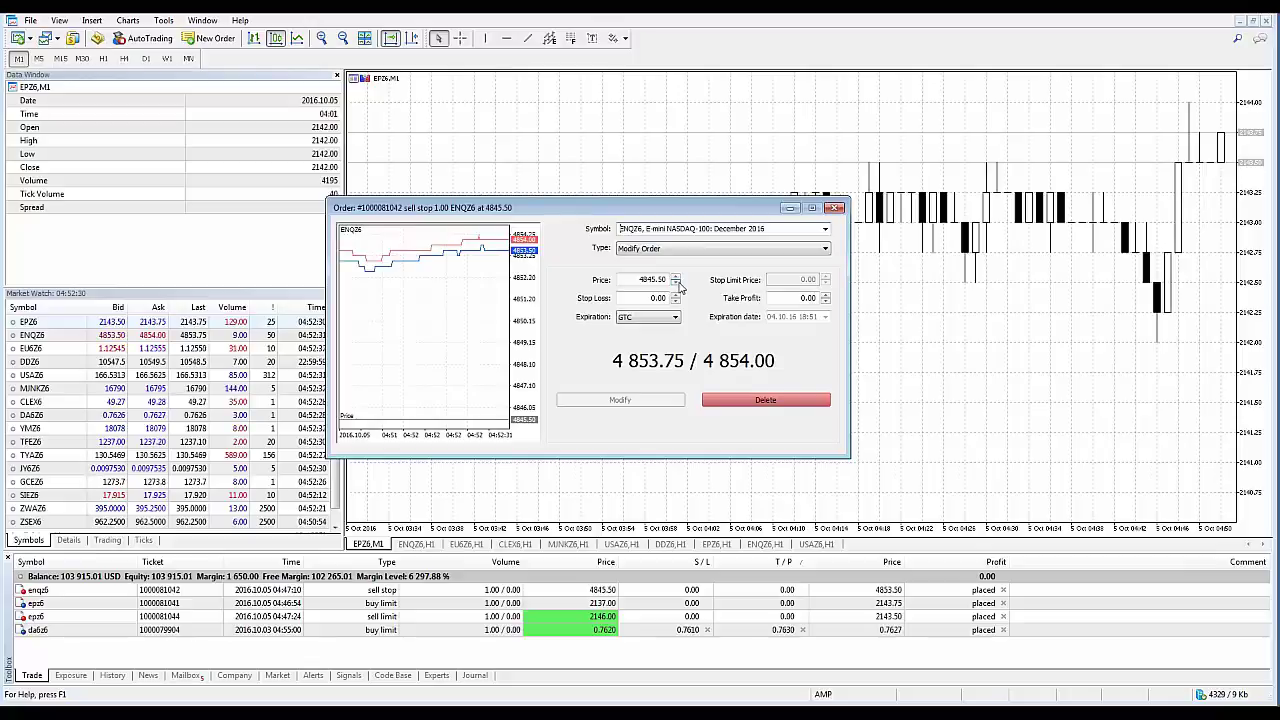
Step the sell stop price down, then type 4843.00 into the Price field
{"action": "left_click", "coordinate": [676, 284]}
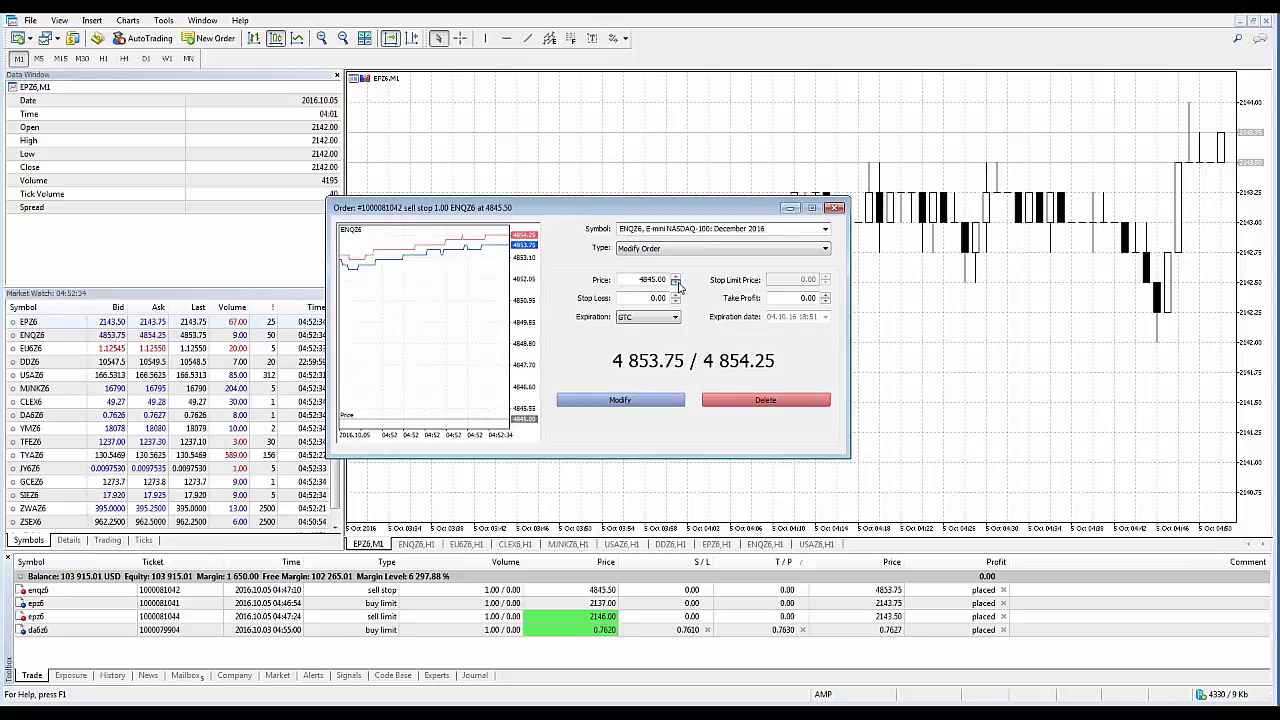
{"action": "left_click", "coordinate": [676, 284]}
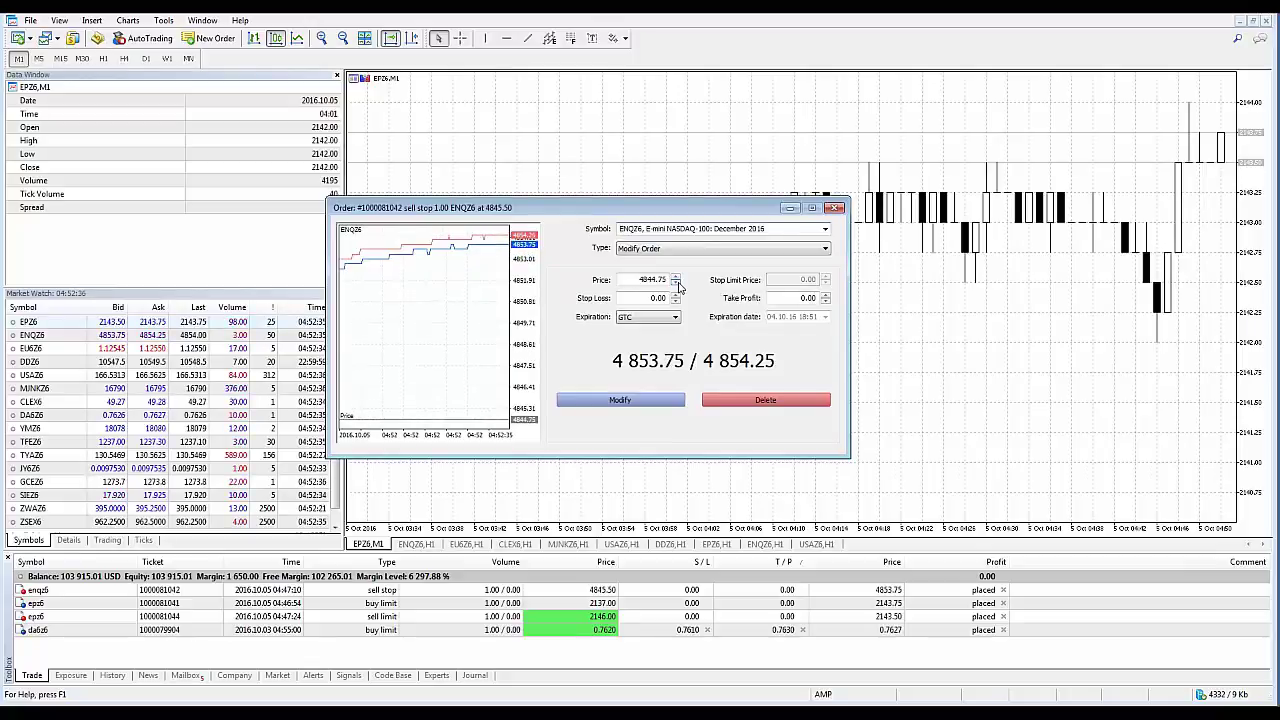
{"action": "left_click_drag", "start_coordinate": [616, 280], "coordinate": [666, 280]}
{"action": "left_click", "coordinate": [639, 280]}
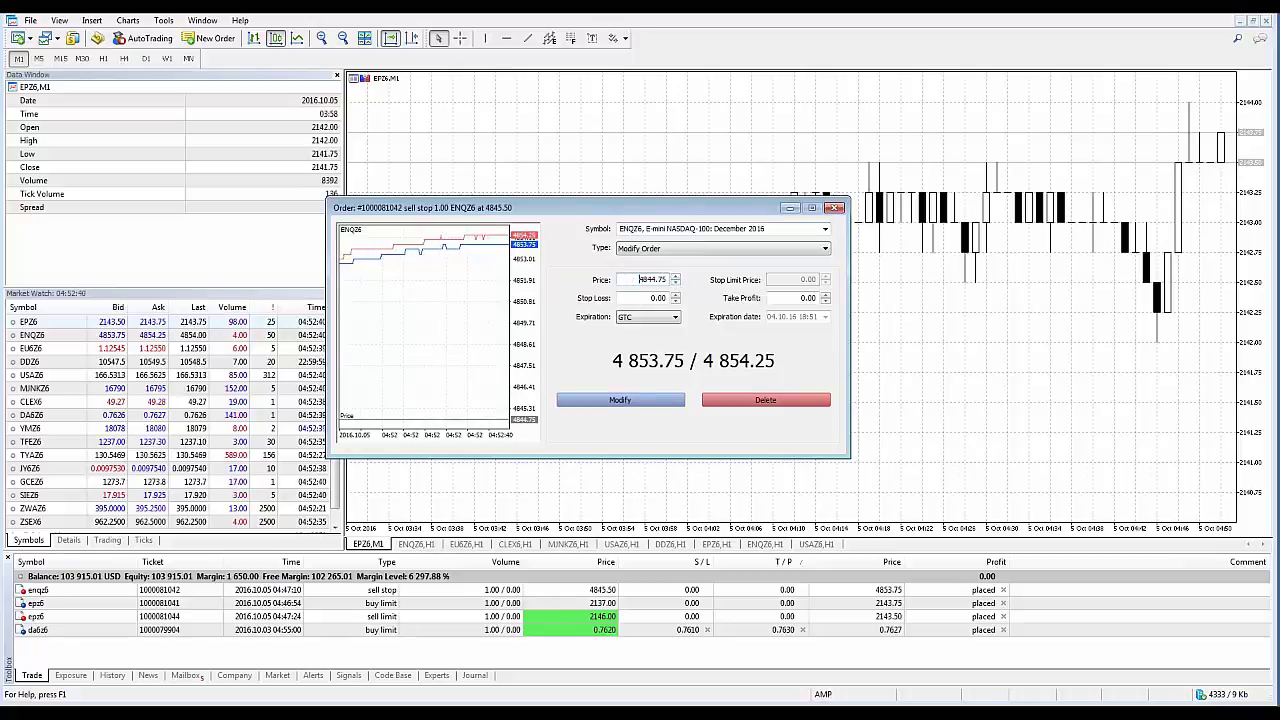
{"action": "key", "text": "shift+End"}
{"action": "type", "text": "4"}
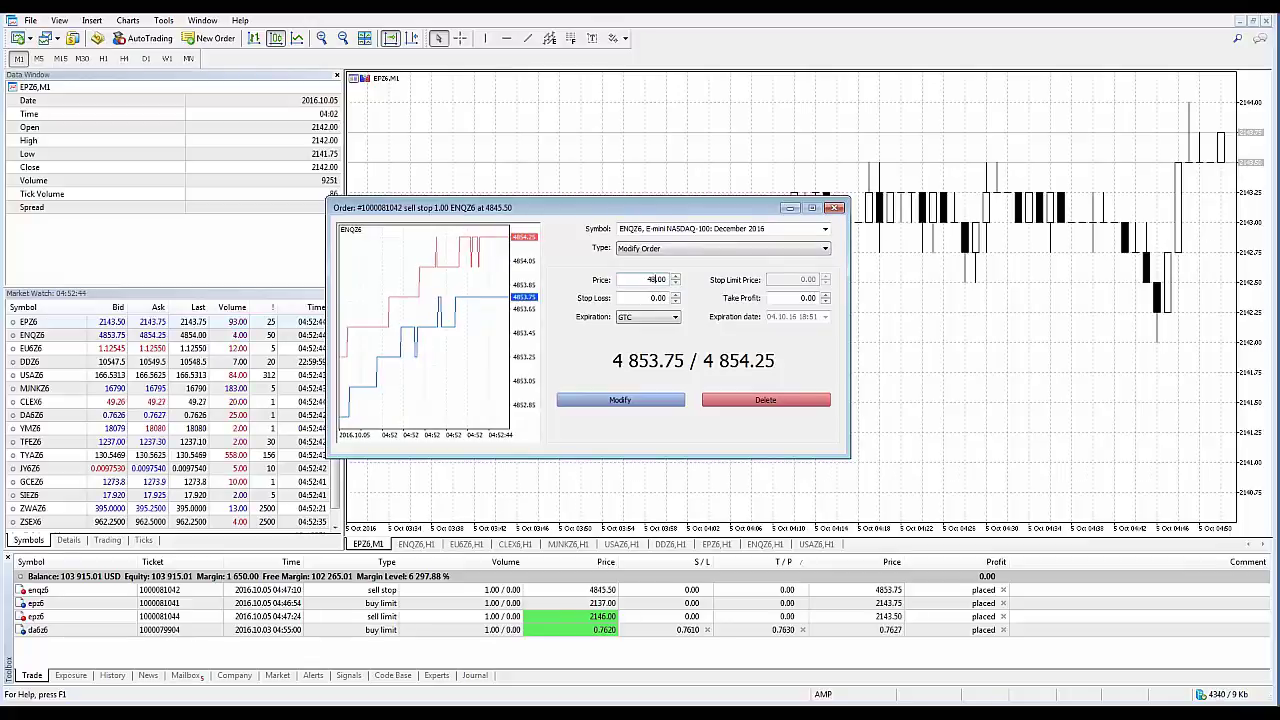
{"action": "type", "text": "843"}
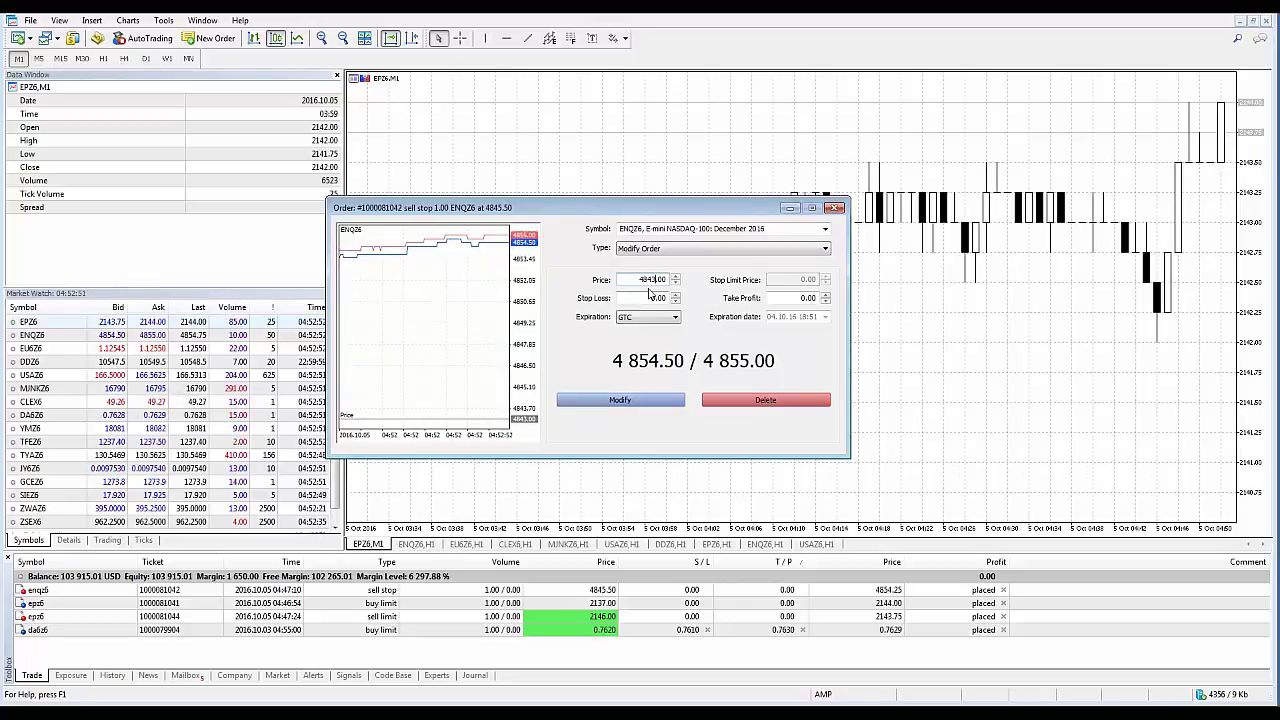
{"action": "key", "text": "BackSpace"}
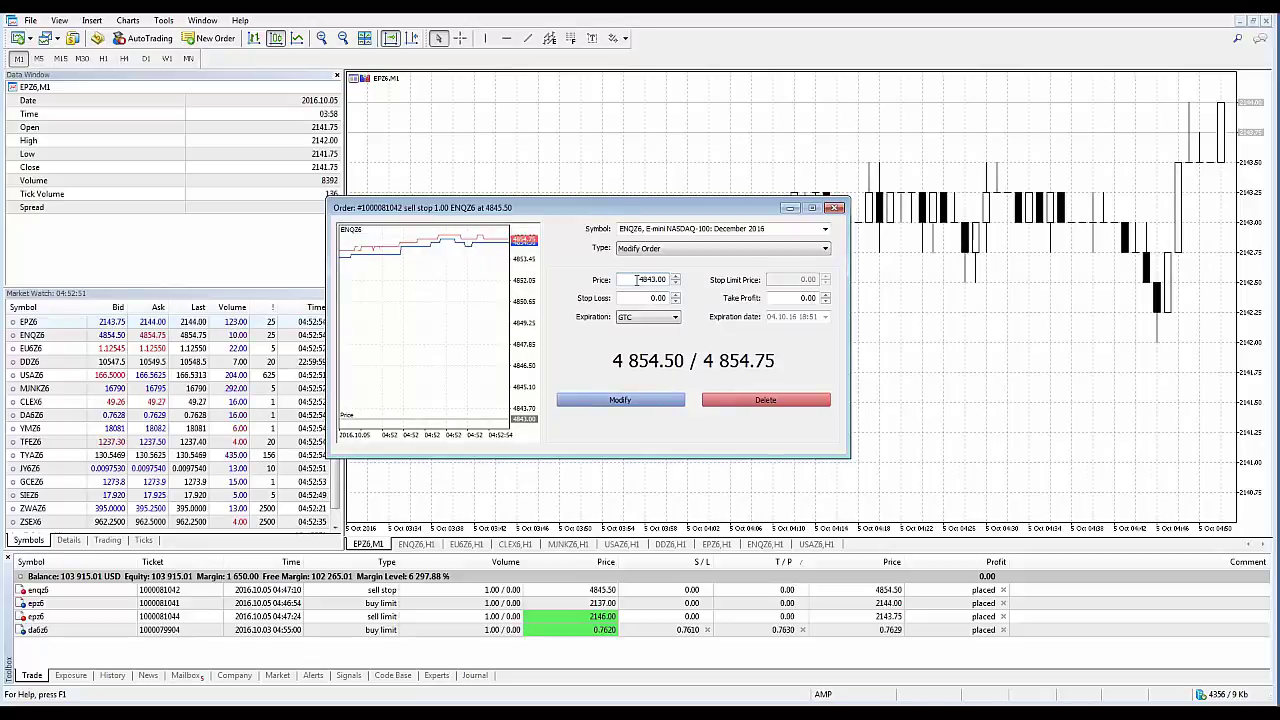
{"action": "type", "text": "3"}
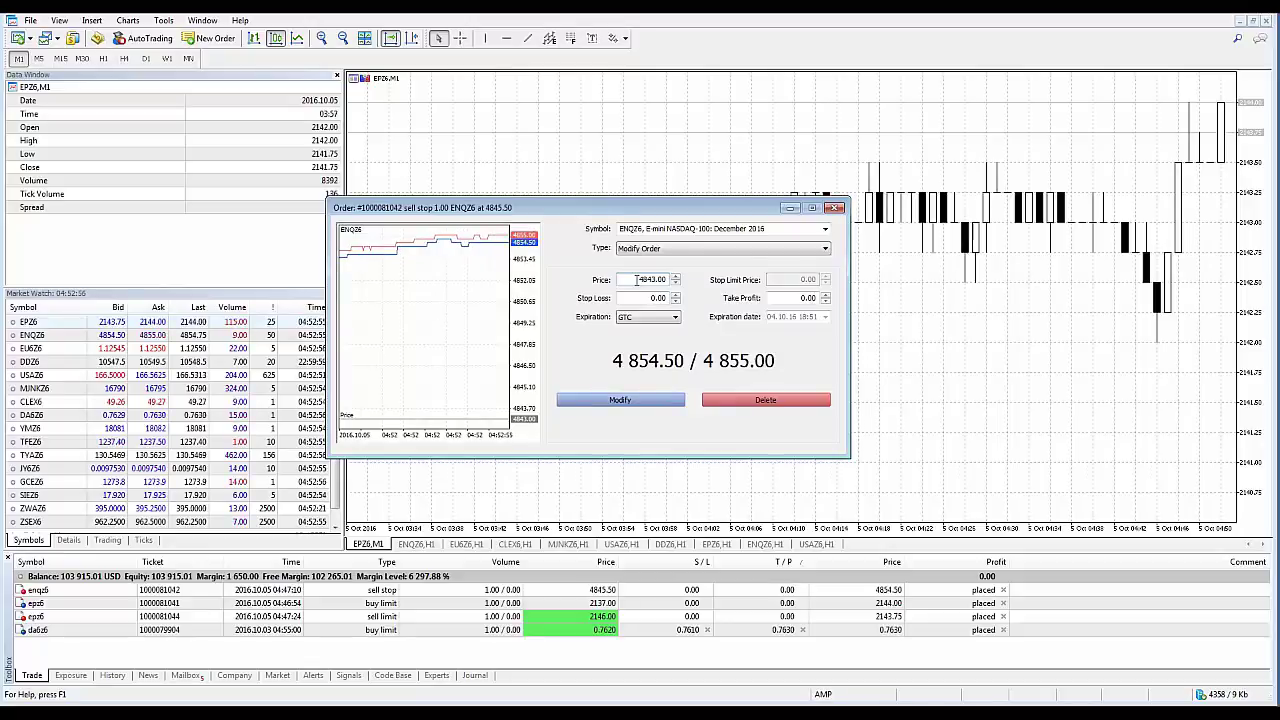
{"action": "double_click", "coordinate": [655, 279]}
Replace the price with 4856.00, step it back down to 4843.00, and apply the modification
{"action": "type", "text": "4856.00"}
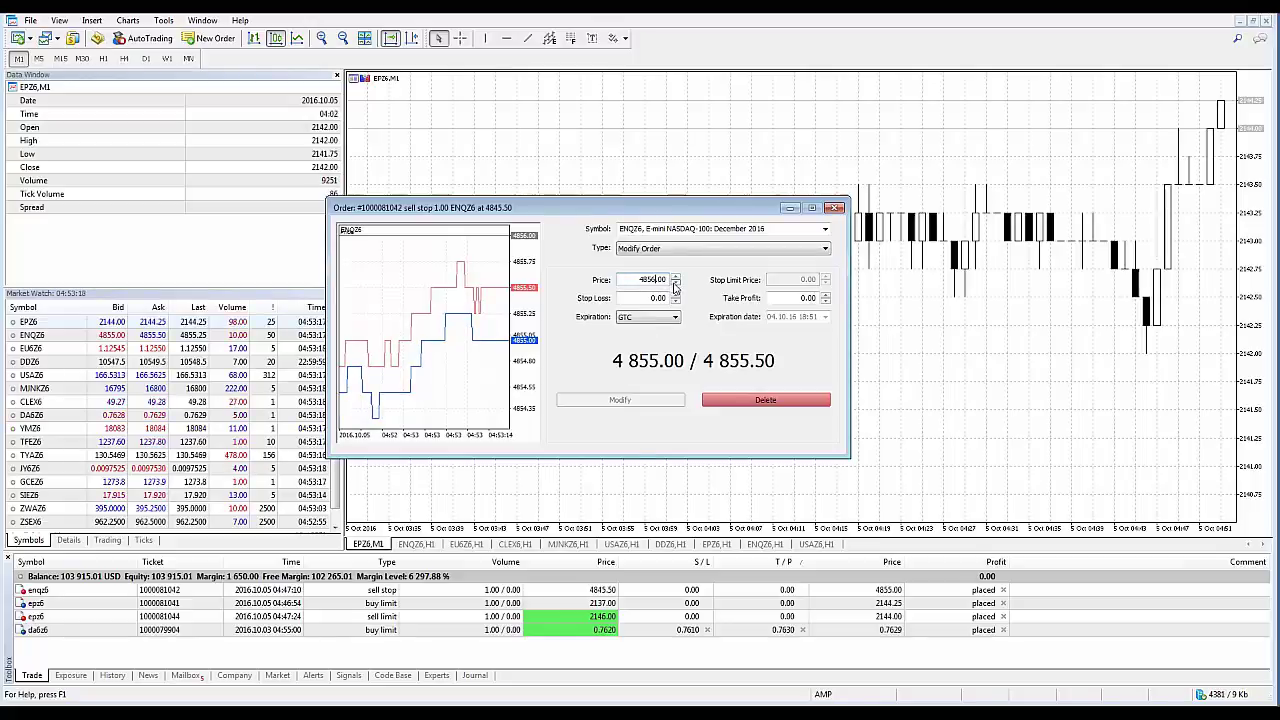
{"action": "left_click", "coordinate": [675, 284]}
{"action": "left_click", "coordinate": [675, 284]}
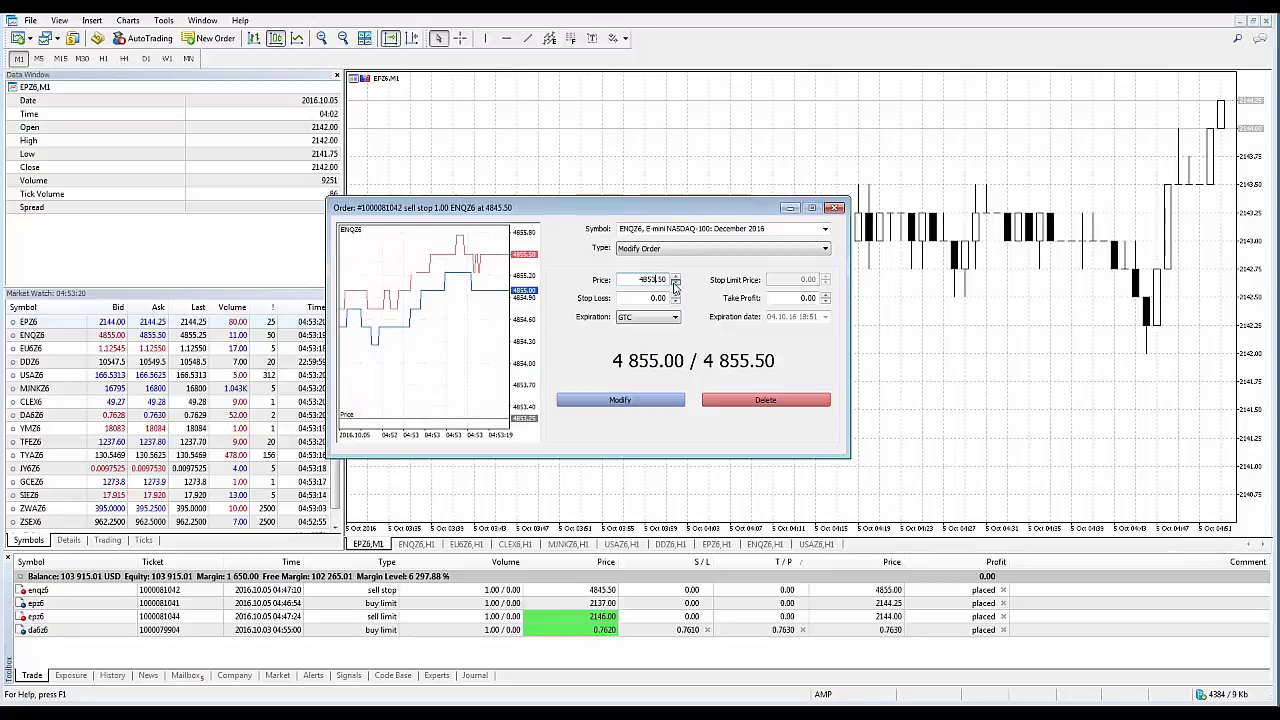
{"action": "left_click", "coordinate": [675, 285]}
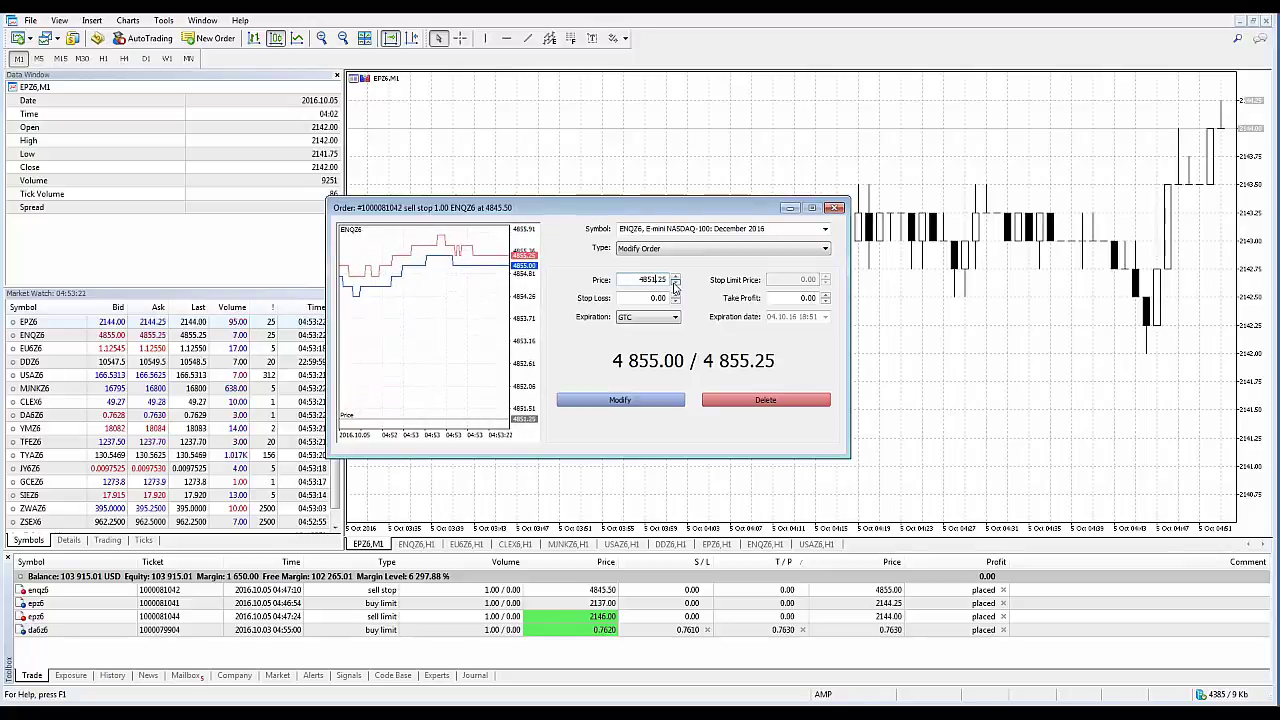
{"action": "left_click", "coordinate": [675, 284]}
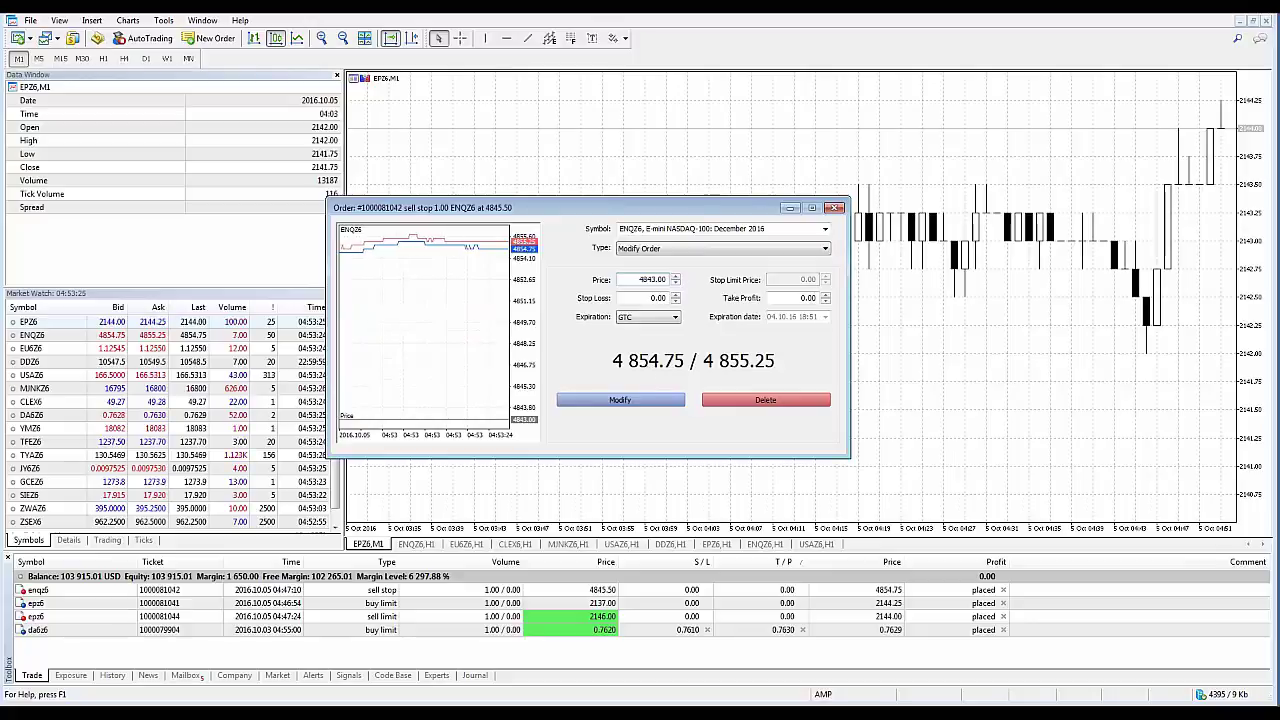
{"action": "left_click", "coordinate": [640, 399]}
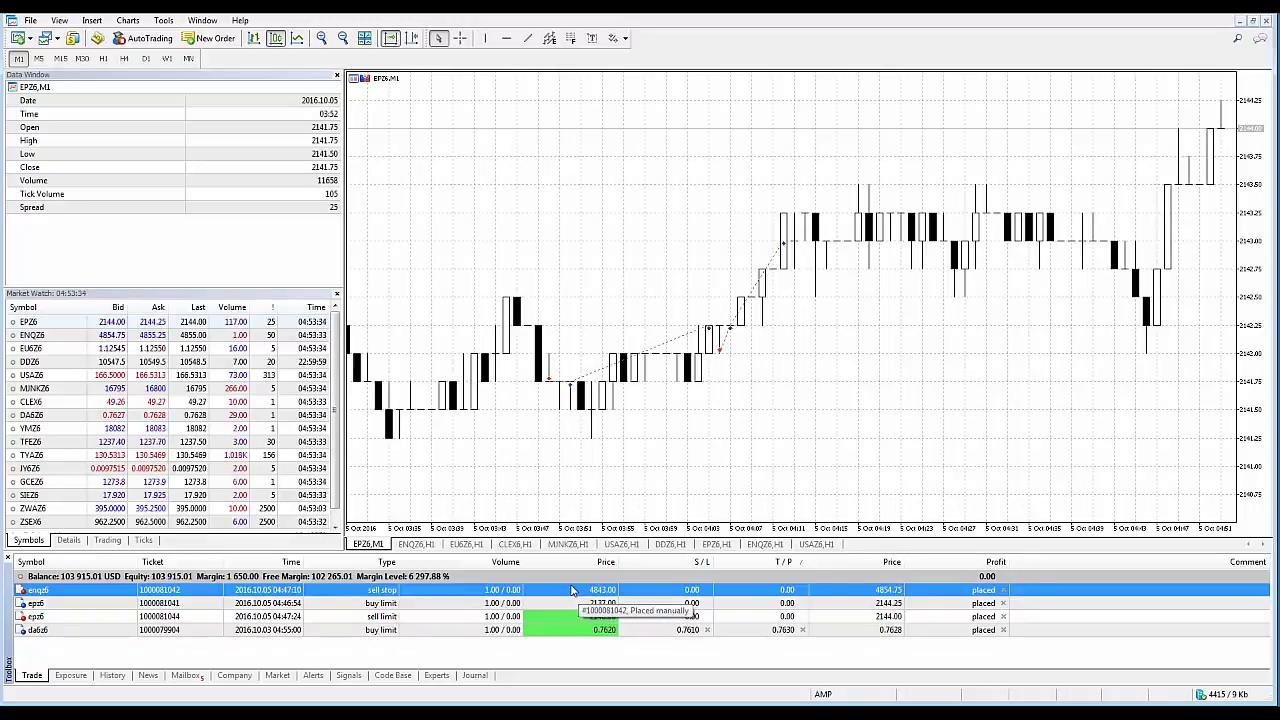
Open the Modify or Delete dialog for the EPZ6 buy limit at 2137.00
{"action": "left_click", "coordinate": [100, 603]}
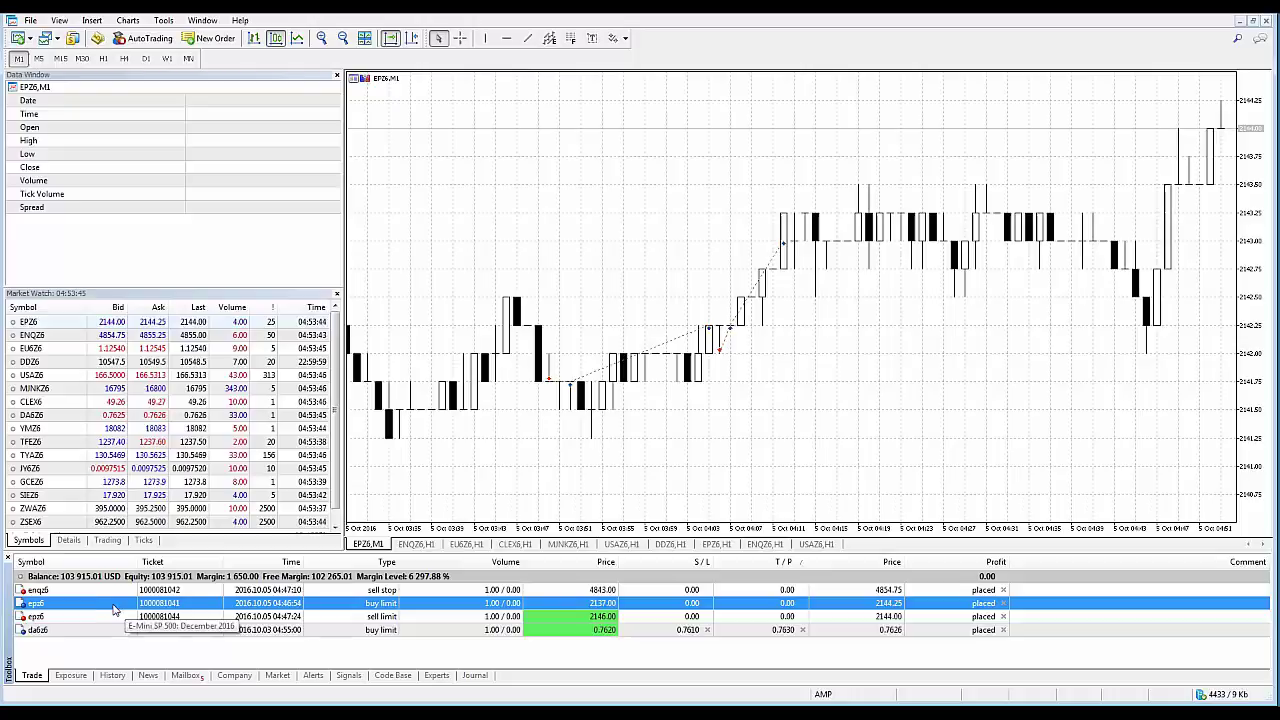
{"action": "right_click", "coordinate": [113, 607]}
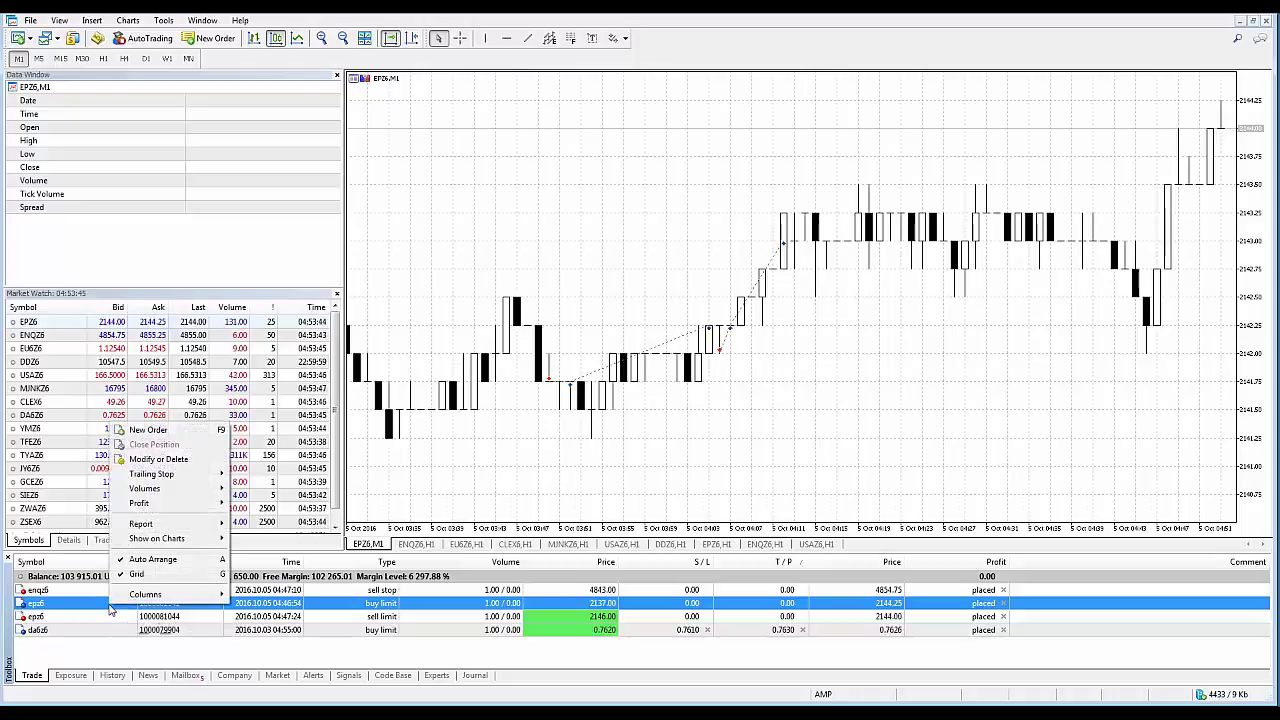
{"action": "left_click", "coordinate": [160, 460]}
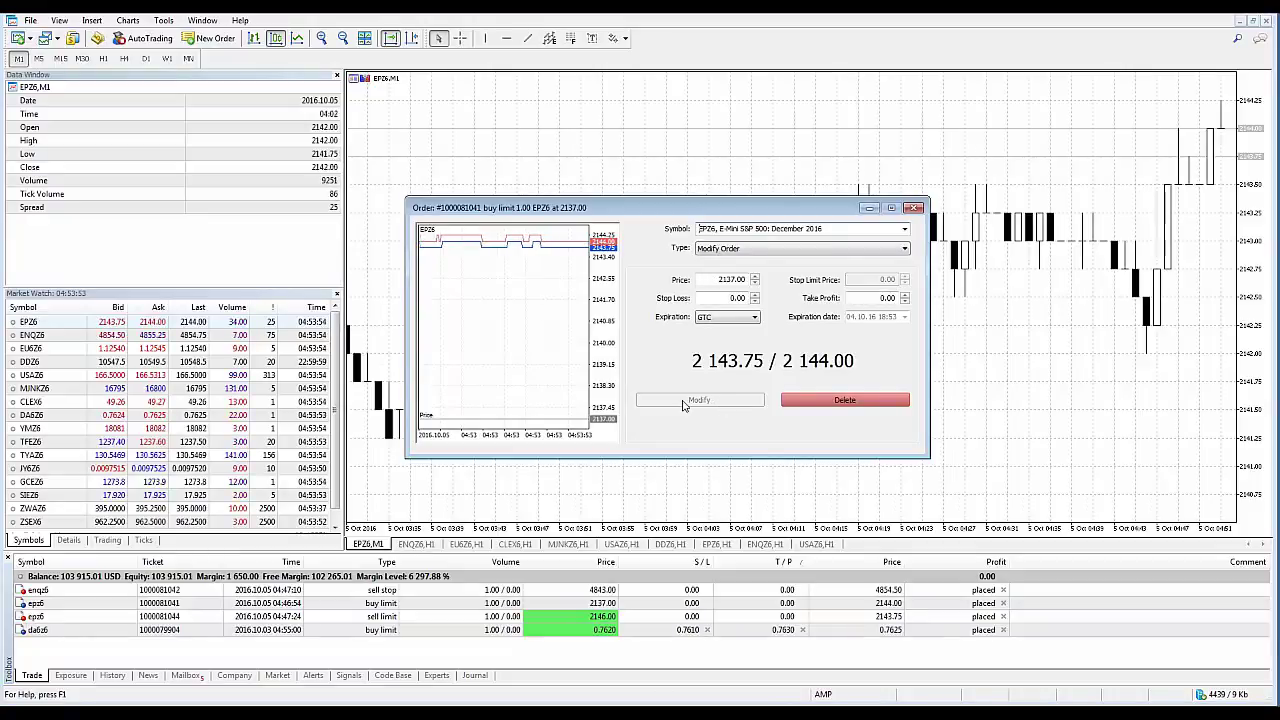
Nudge the EPZ6 buy limit price up, then overwrite it with 2146.00
{"action": "left_click", "coordinate": [754, 279]}
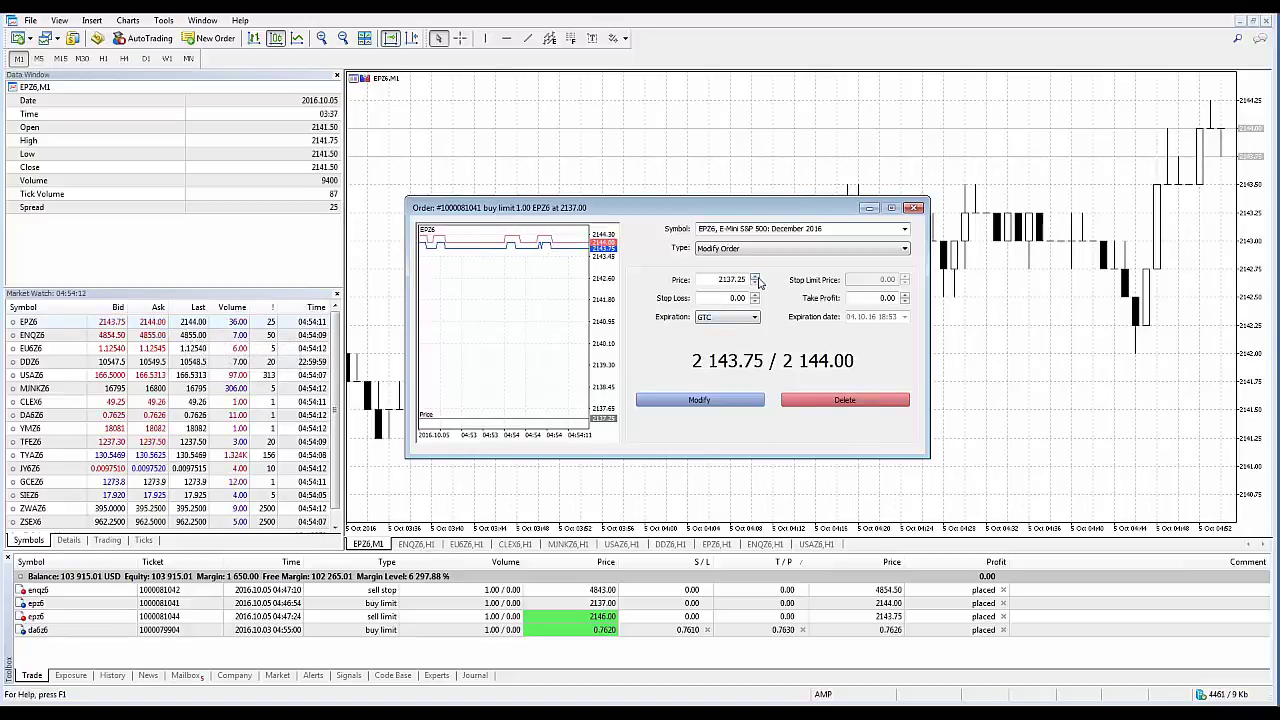
{"action": "double_click", "coordinate": [711, 280]}
{"action": "type", "text": "2100"}
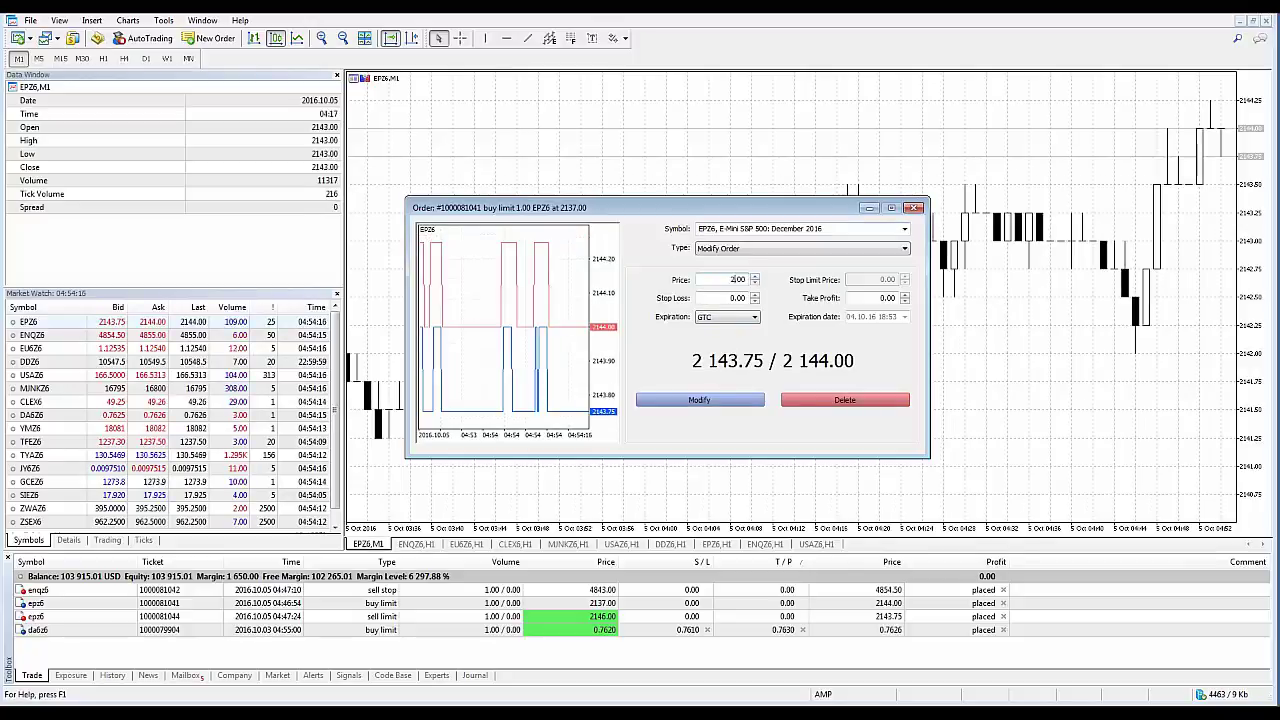
{"action": "type", "text": "6"}
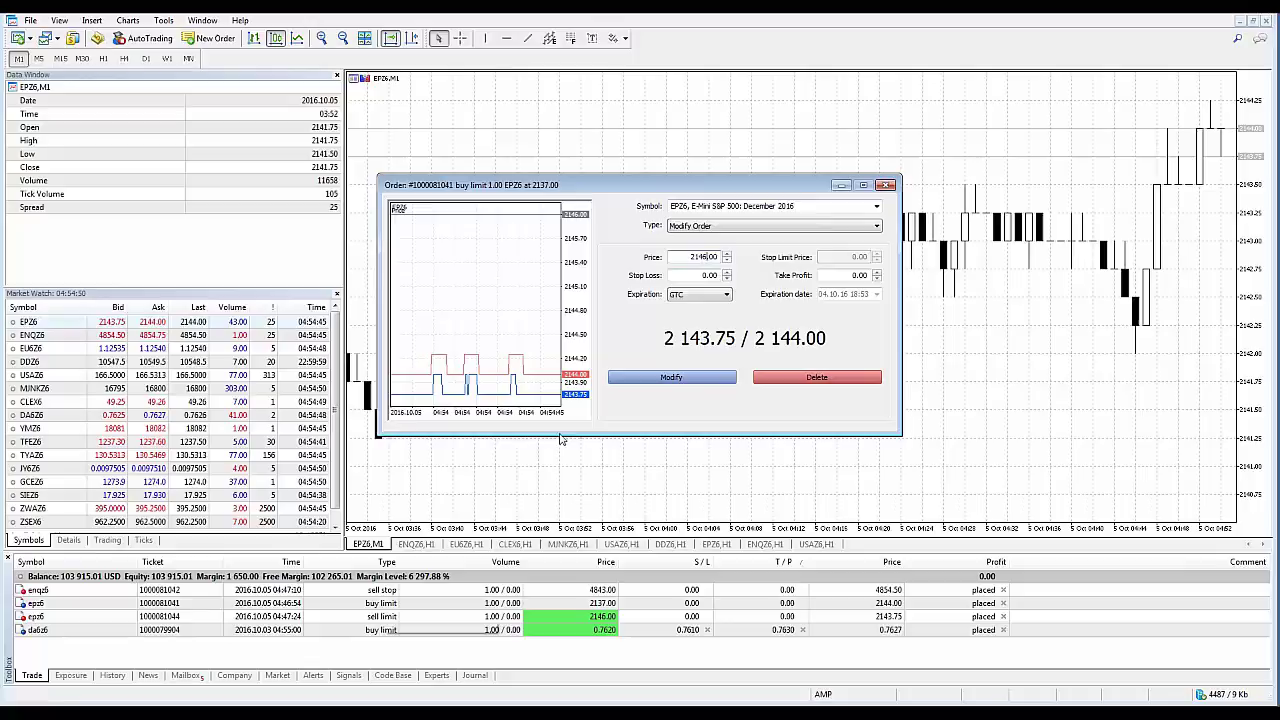
Apply the new price so the order fills as an EPZ6 buy at 2144.00, then close that position
{"action": "left_click", "coordinate": [670, 378]}
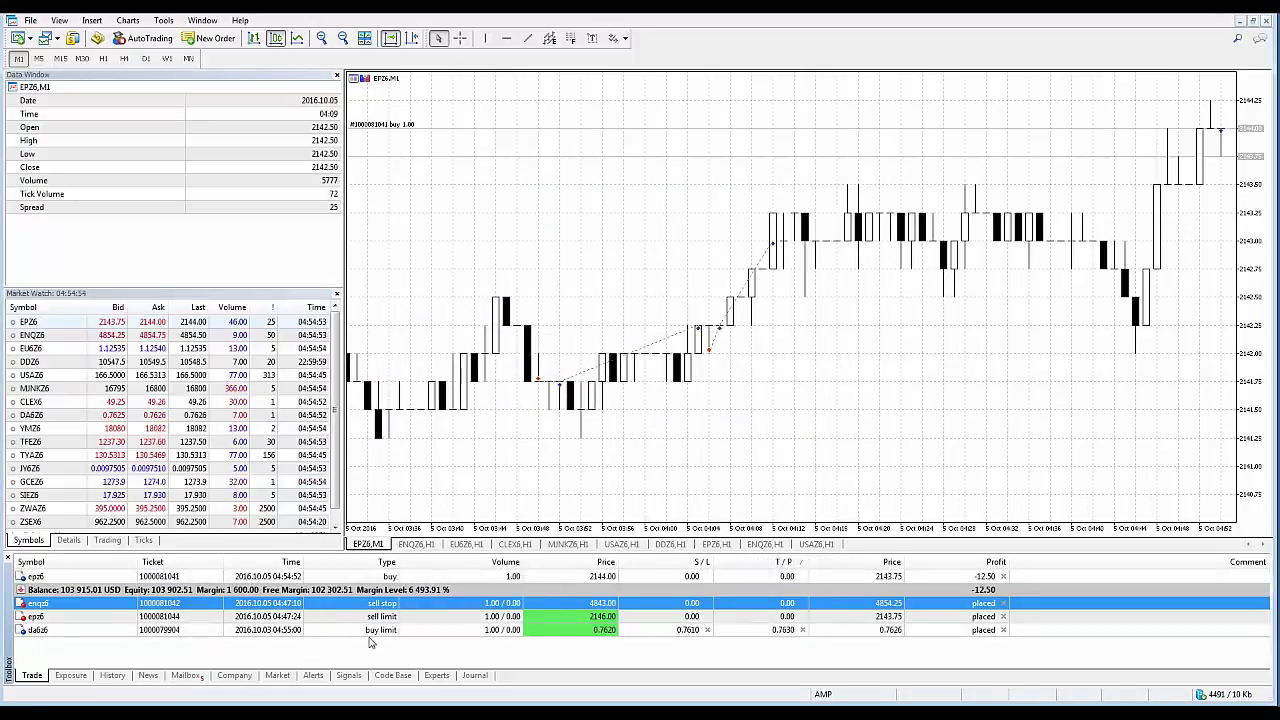
{"action": "left_click", "coordinate": [290, 578]}
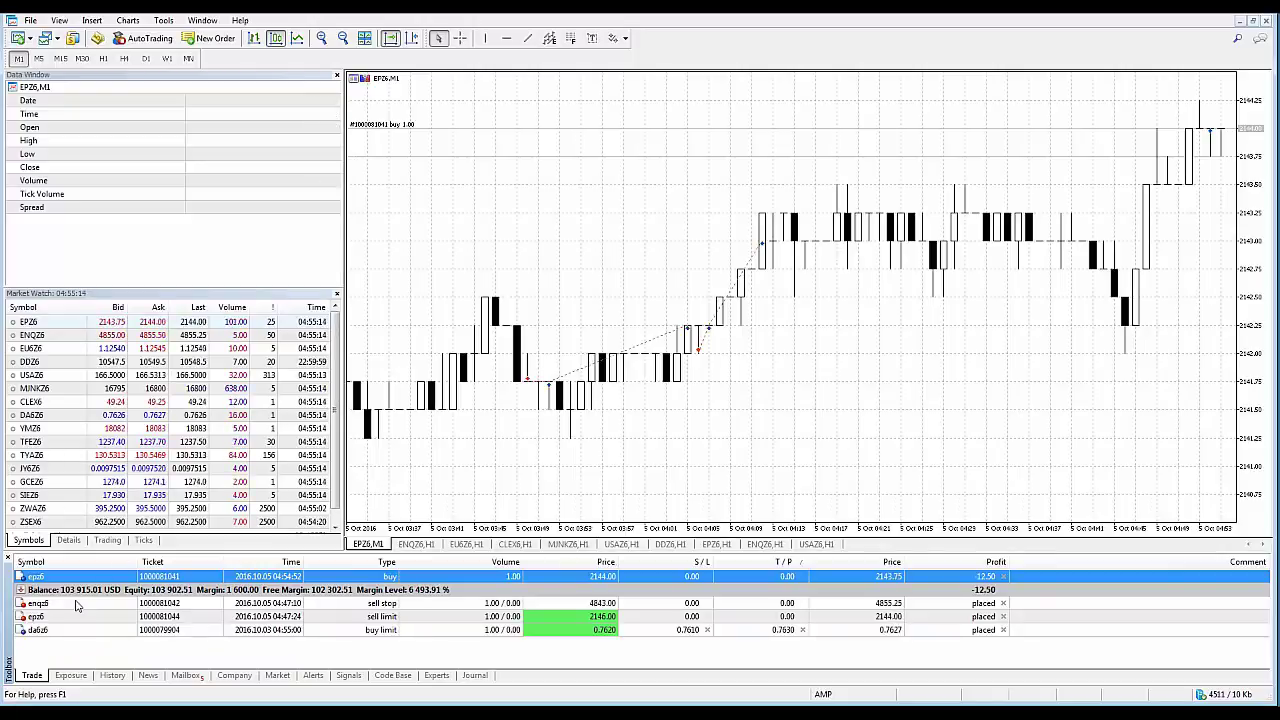
{"action": "left_click", "coordinate": [55, 328]}
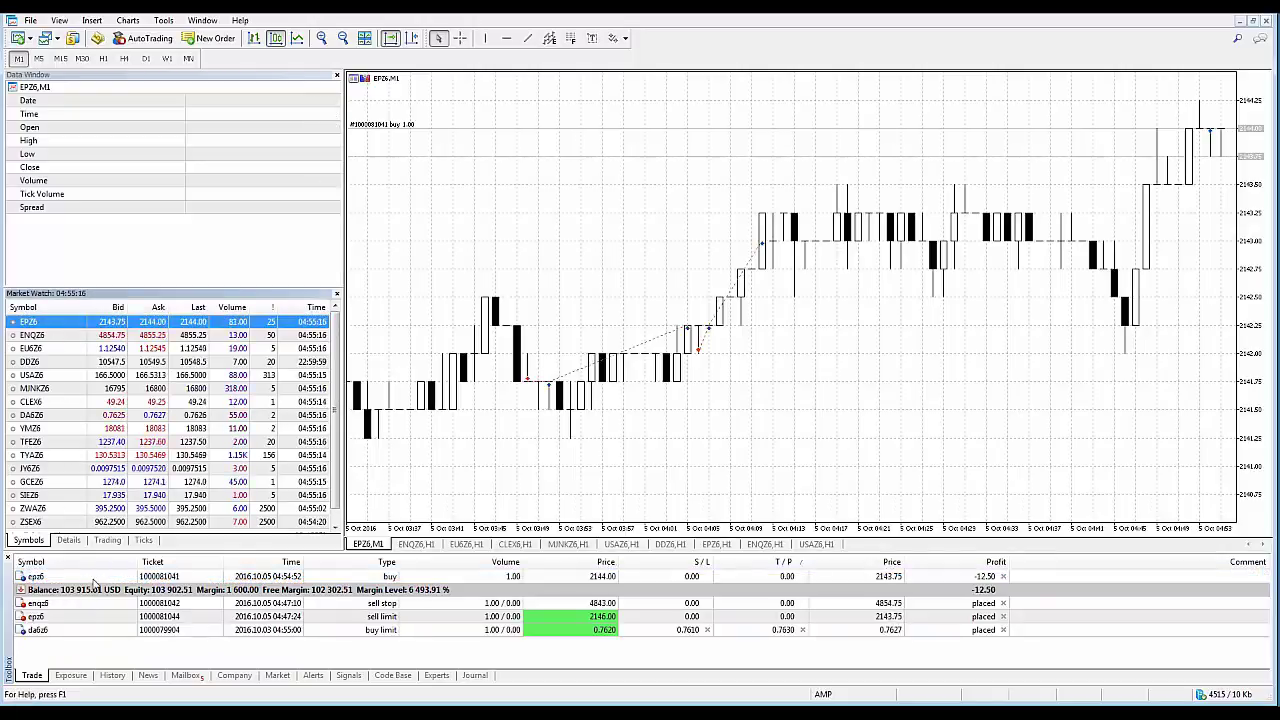
{"action": "left_click", "coordinate": [1015, 580]}
{"action": "left_click", "coordinate": [1015, 578]}
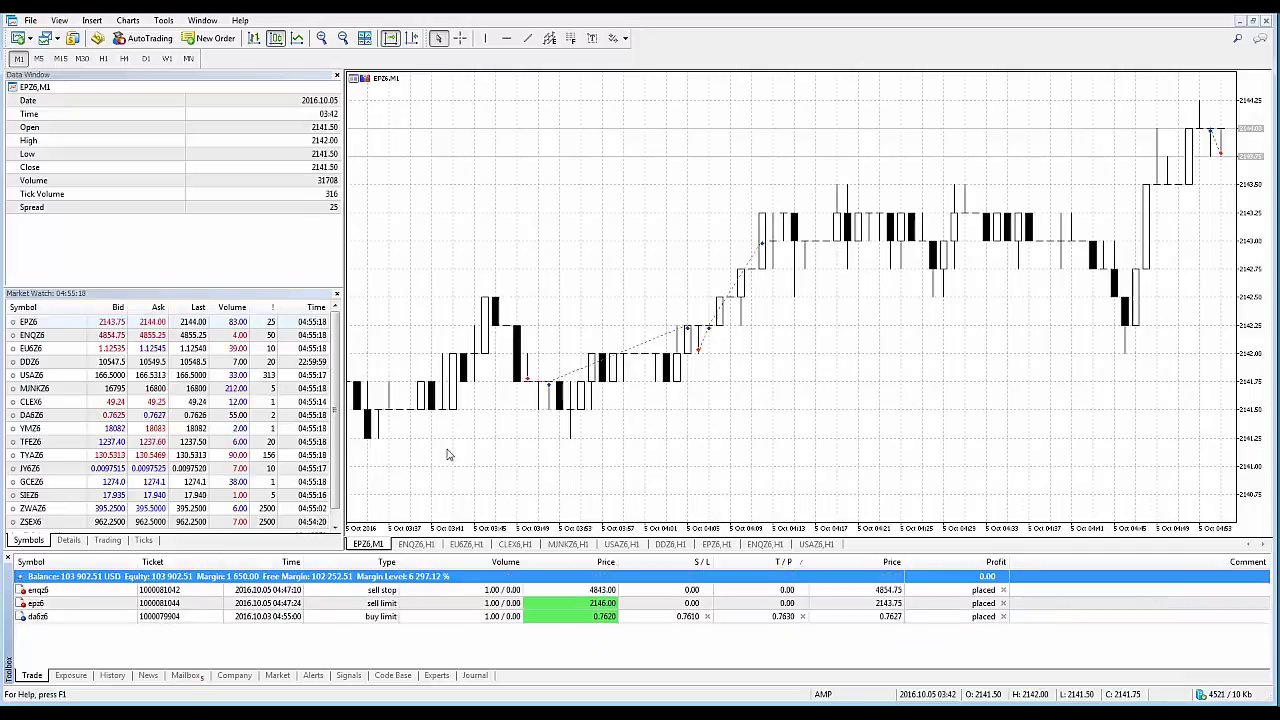
Place a 1.00-lot EPZ6 Buy Limit pending order at 2142.00 from Market Watch
{"action": "right_click", "coordinate": [36, 323]}
{"action": "left_click", "coordinate": [72, 330]}
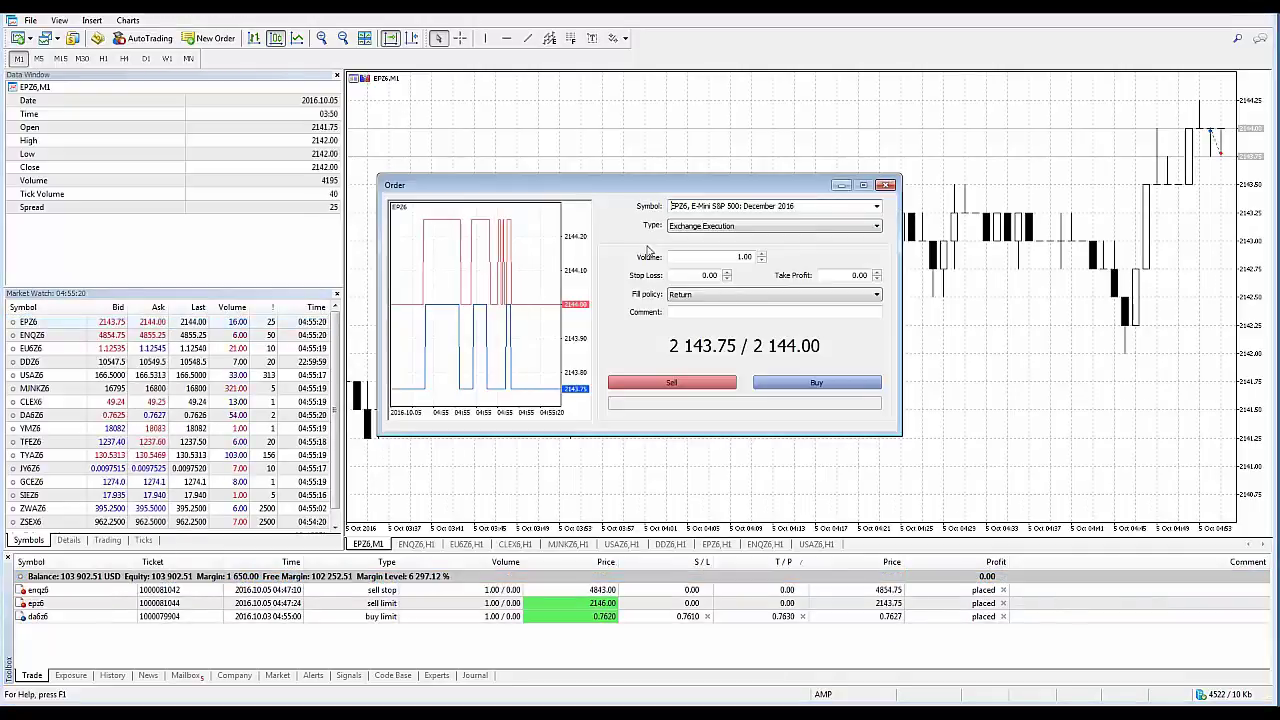
{"action": "left_click", "coordinate": [775, 228]}
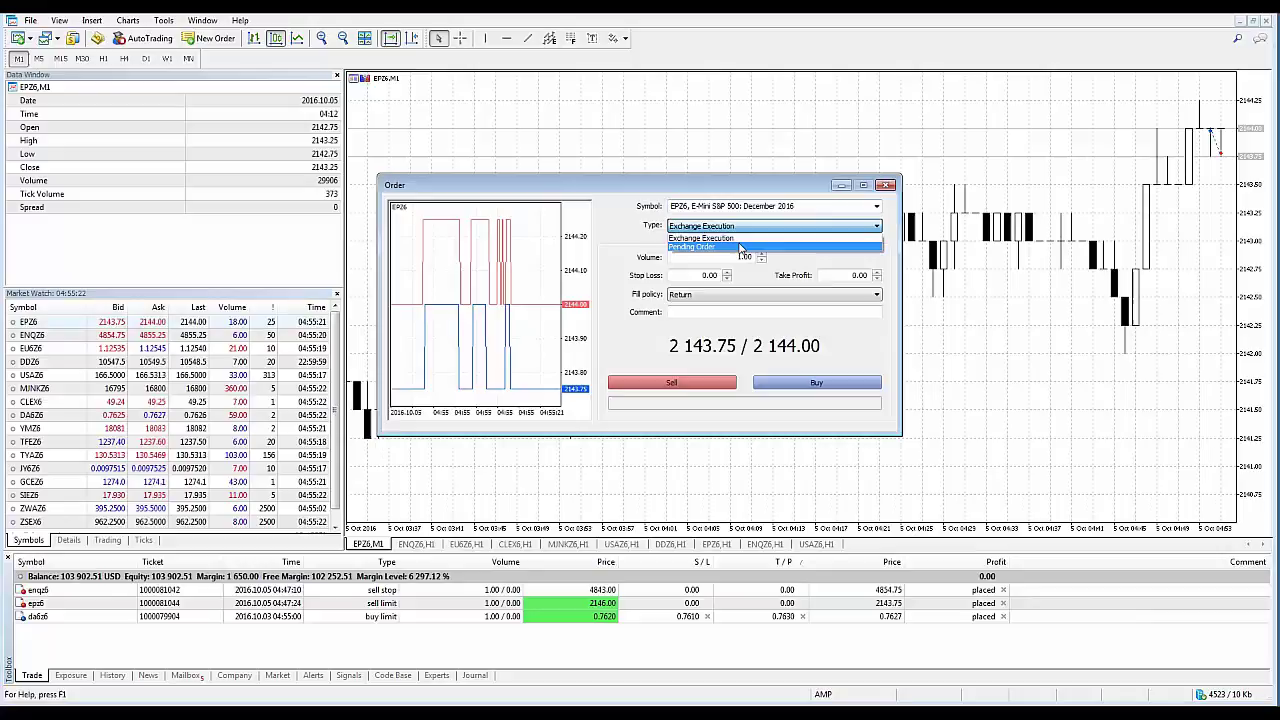
{"action": "left_click", "coordinate": [745, 246]}
{"action": "left_click", "coordinate": [715, 257]}
{"action": "left_click", "coordinate": [700, 269]}
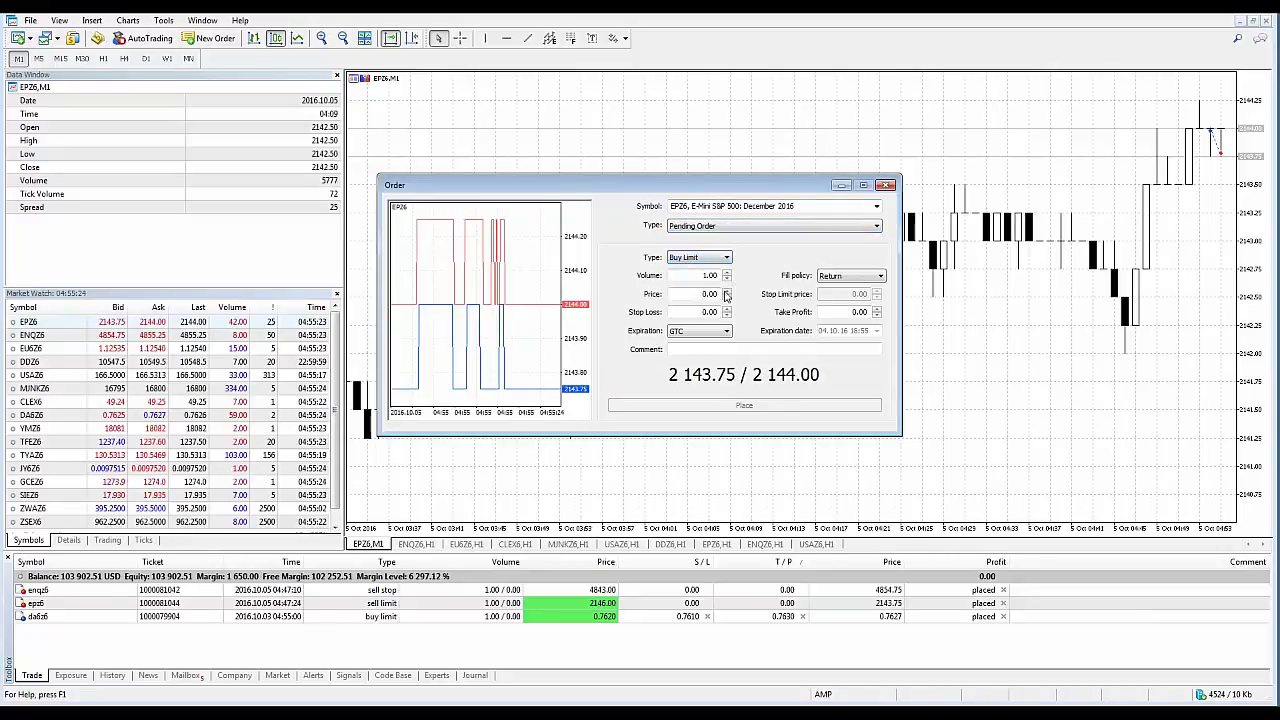
{"action": "left_click", "coordinate": [727, 296]}
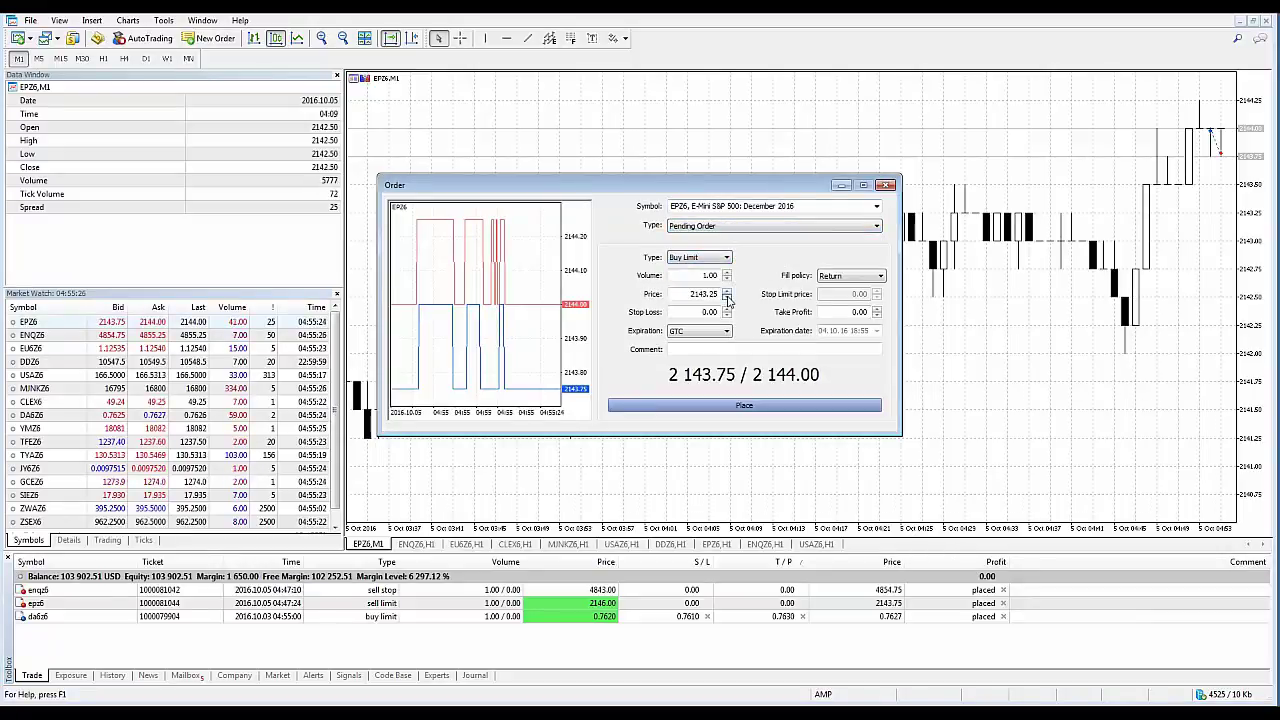
{"action": "left_click", "coordinate": [727, 299]}
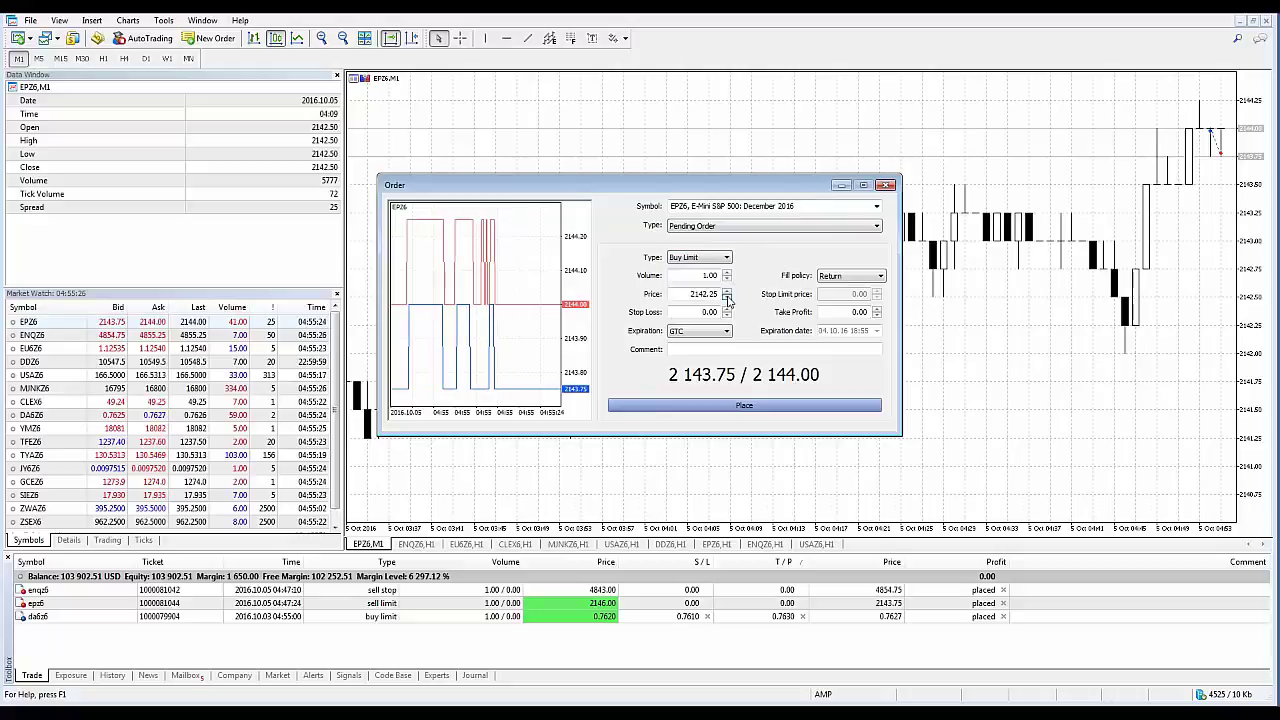
{"action": "left_click", "coordinate": [731, 405]}
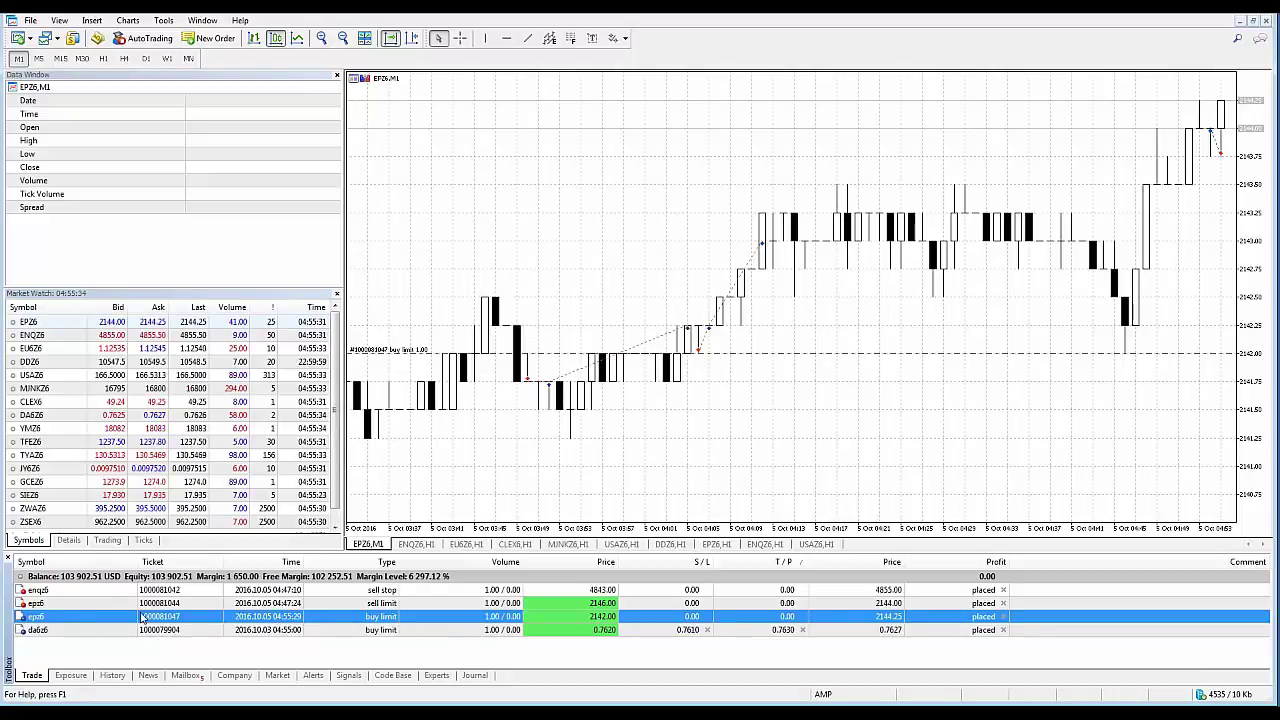
Reprice the 2142.00 EPZ6 buy limit down to 2141.00 and apply it
{"action": "right_click", "coordinate": [95, 615]}
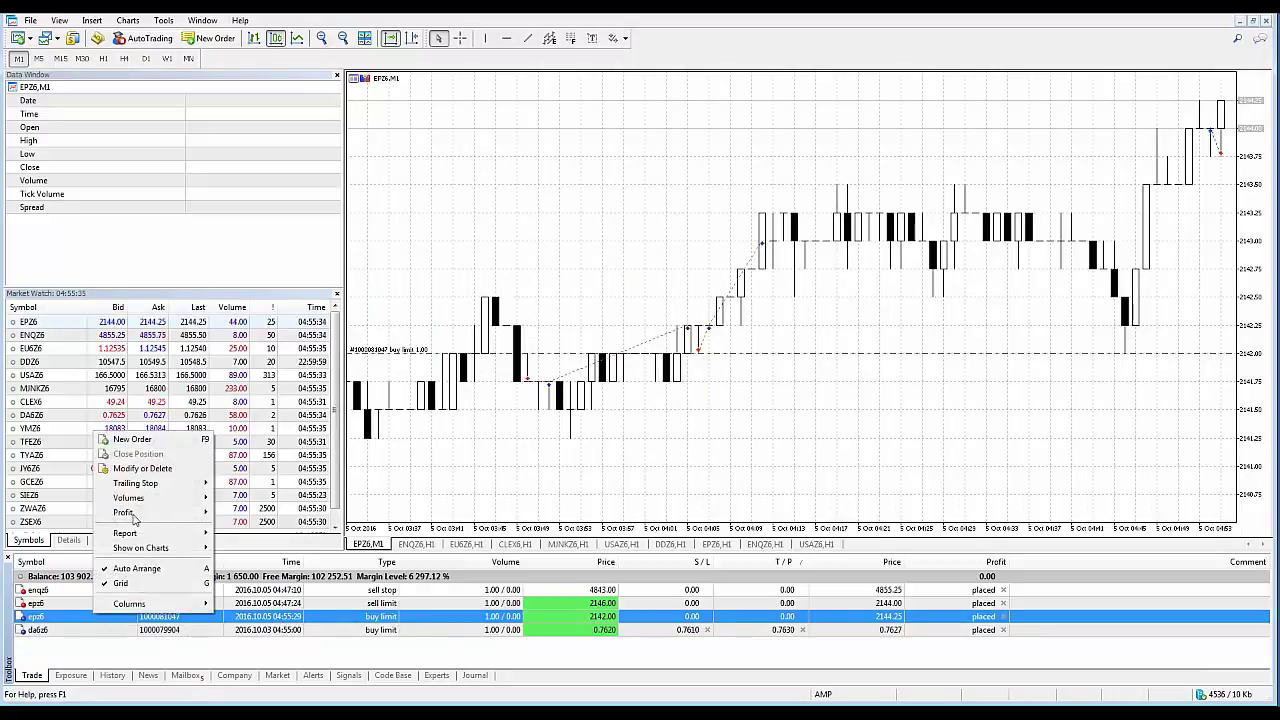
{"action": "left_click", "coordinate": [147, 470]}
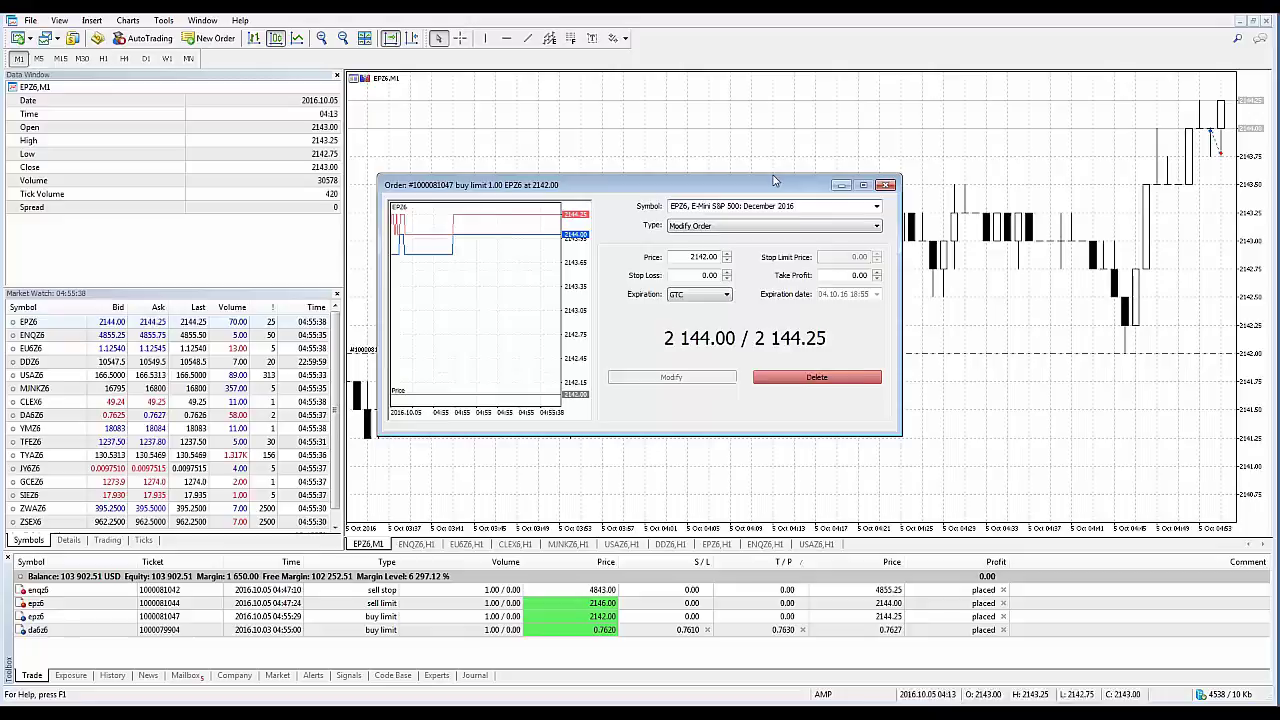
{"action": "left_click_drag", "start_coordinate": [773, 180], "coordinate": [837, 180]}
{"action": "left_click", "coordinate": [790, 261]}
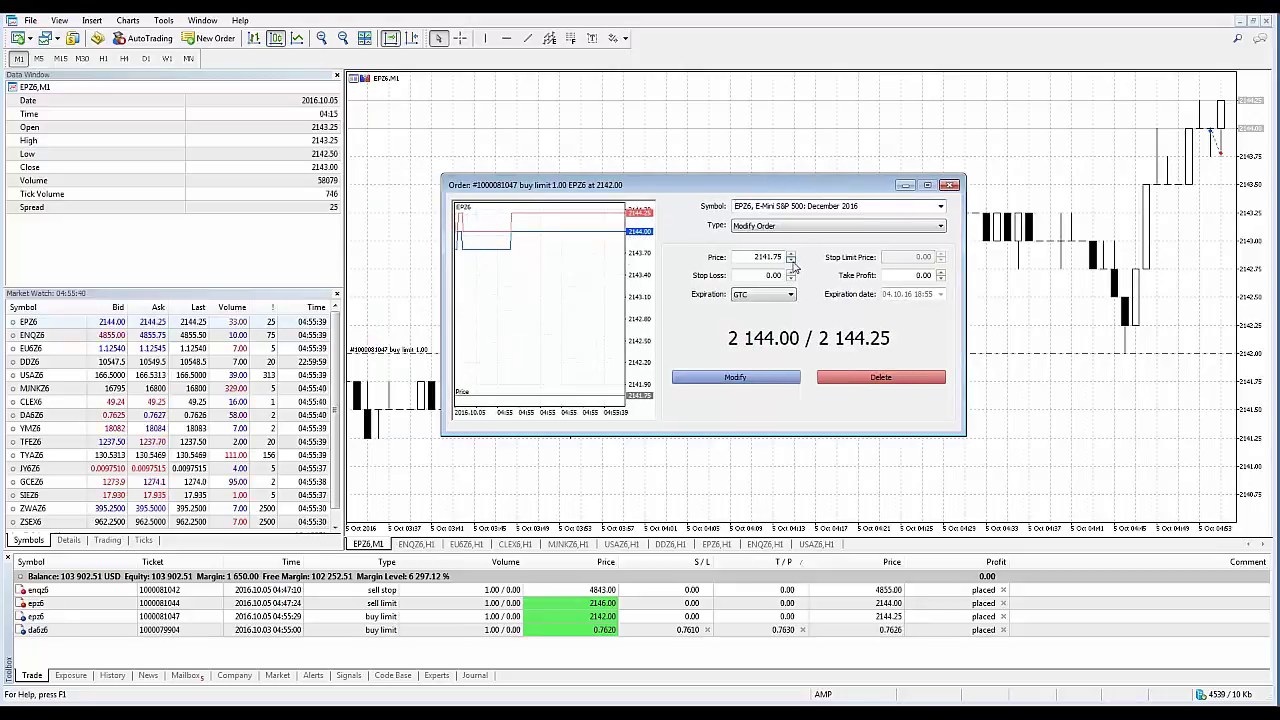
{"action": "left_click", "coordinate": [790, 261]}
{"action": "left_click", "coordinate": [790, 261]}
{"action": "left_click", "coordinate": [790, 261]}
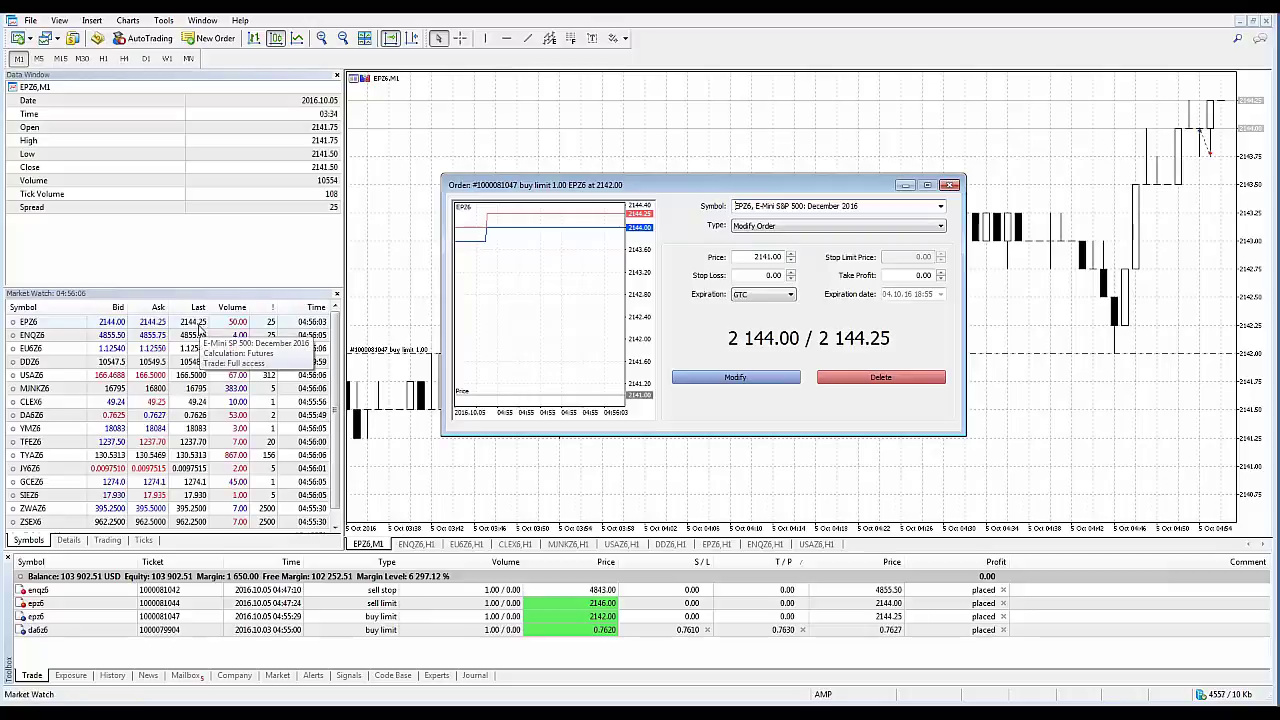
{"action": "left_click", "coordinate": [749, 382]}
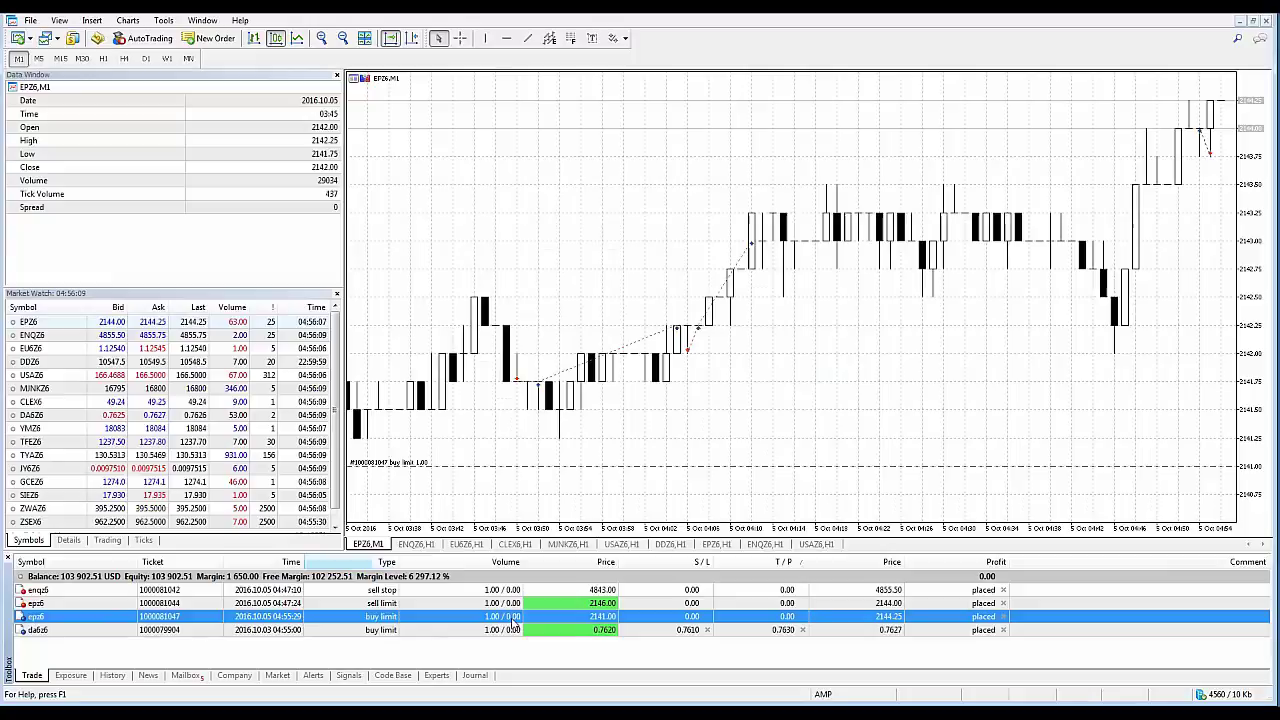